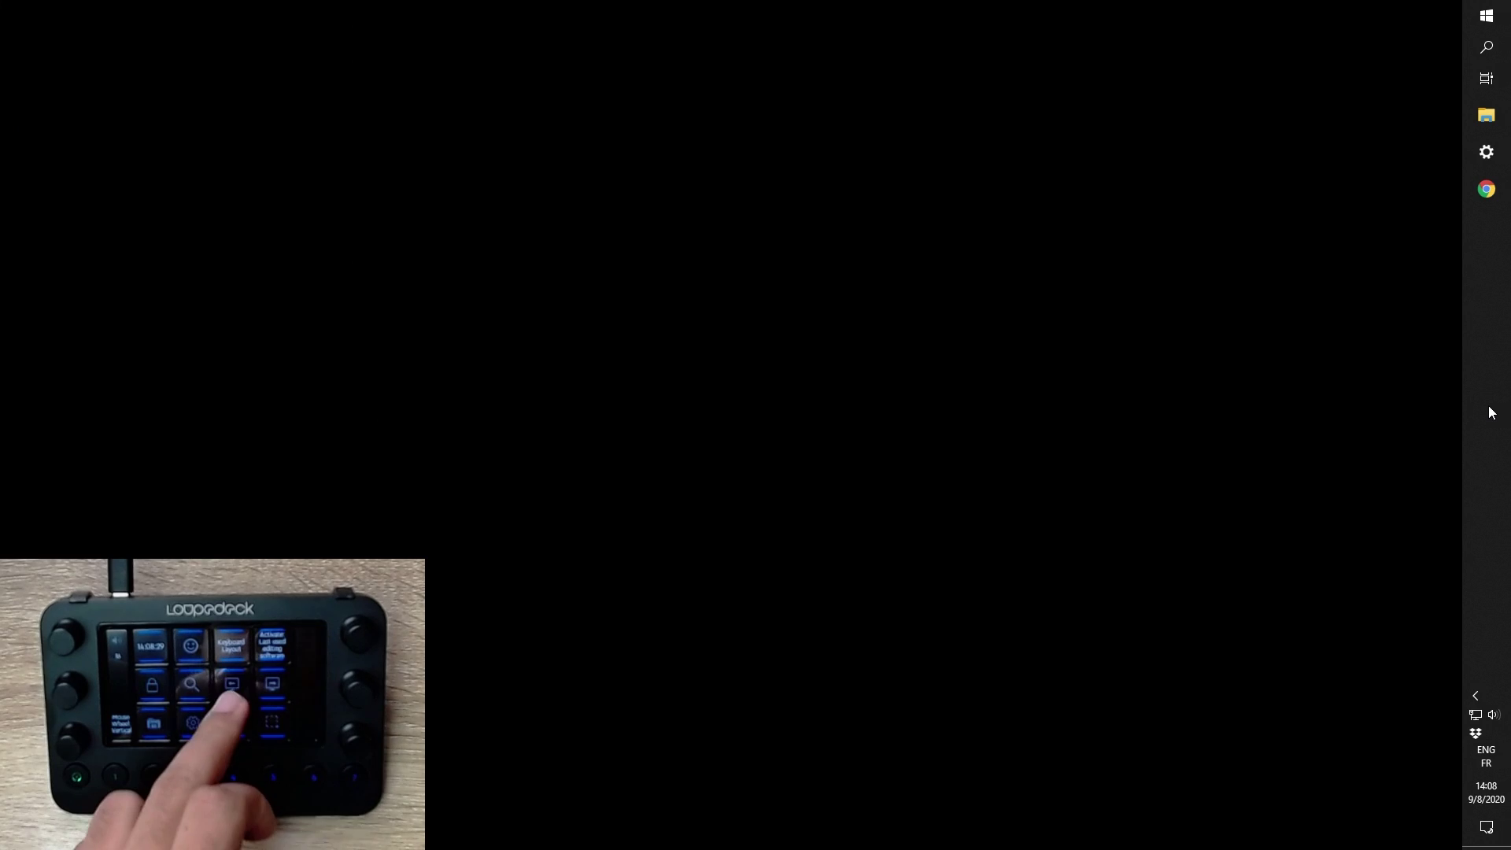
Step: Move to the previous virtual desktop with File Explorer and Loupedeck
key(ctrl+super+Left)
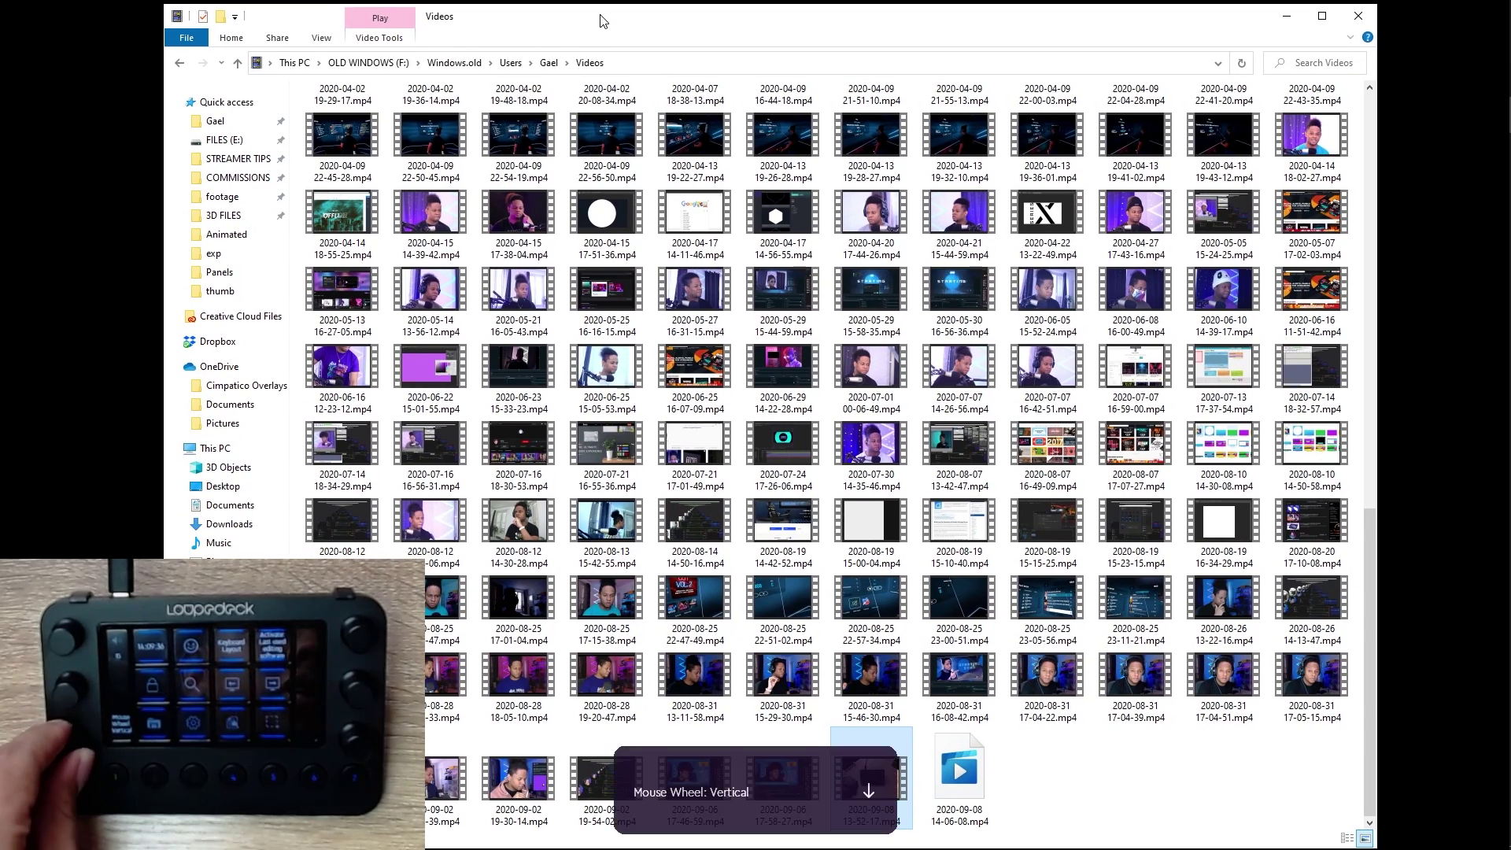
scroll(1002, 744, up, 10)
scroll(1003, 744, down, 10)
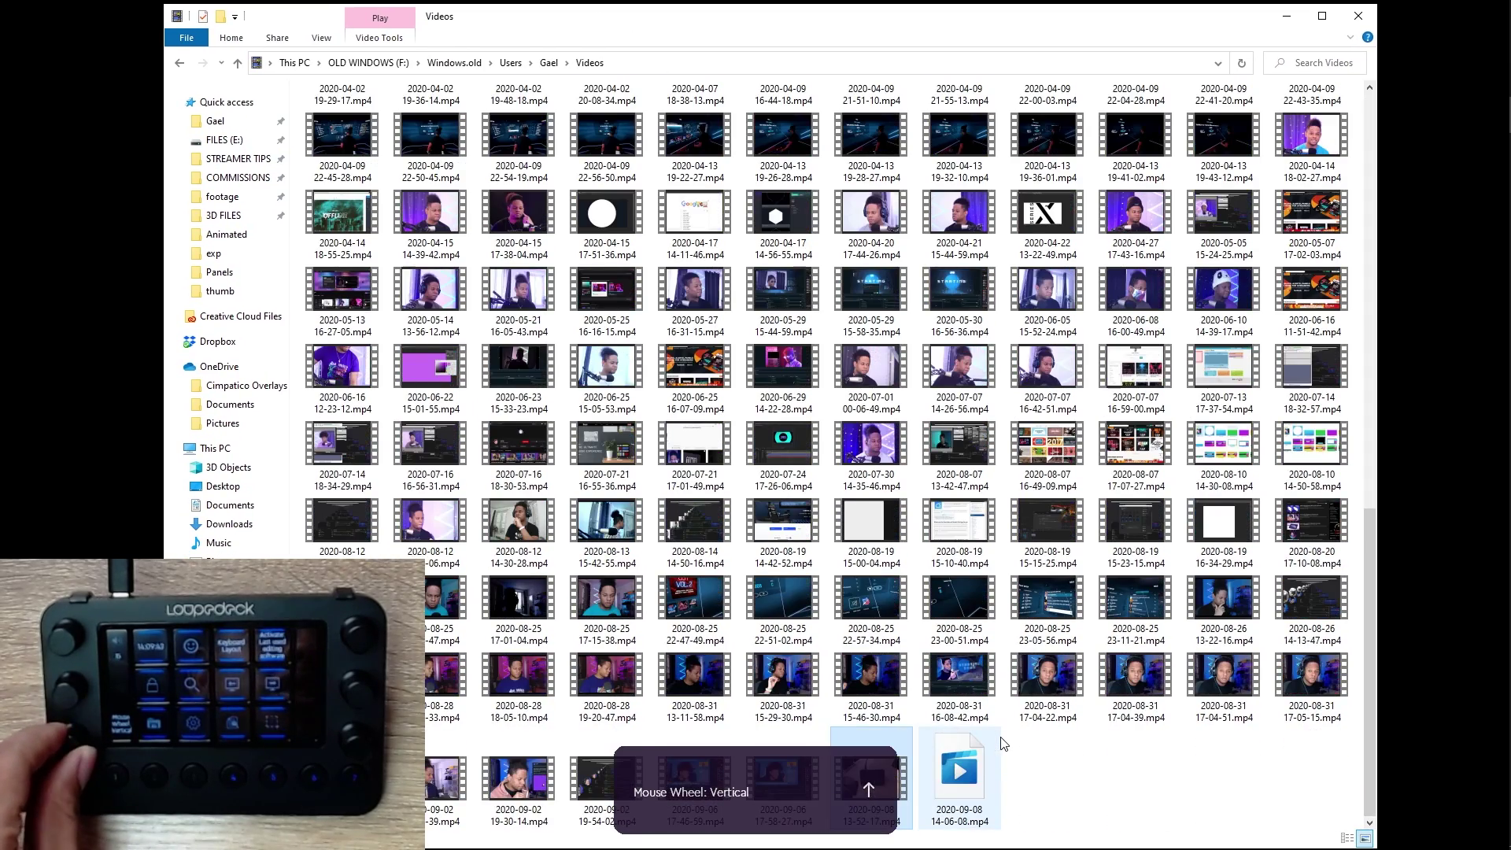
scroll(1002, 745, up, 9)
scroll(1003, 744, down, 10)
scroll(1002, 745, up, 10)
scroll(1002, 744, down, 12)
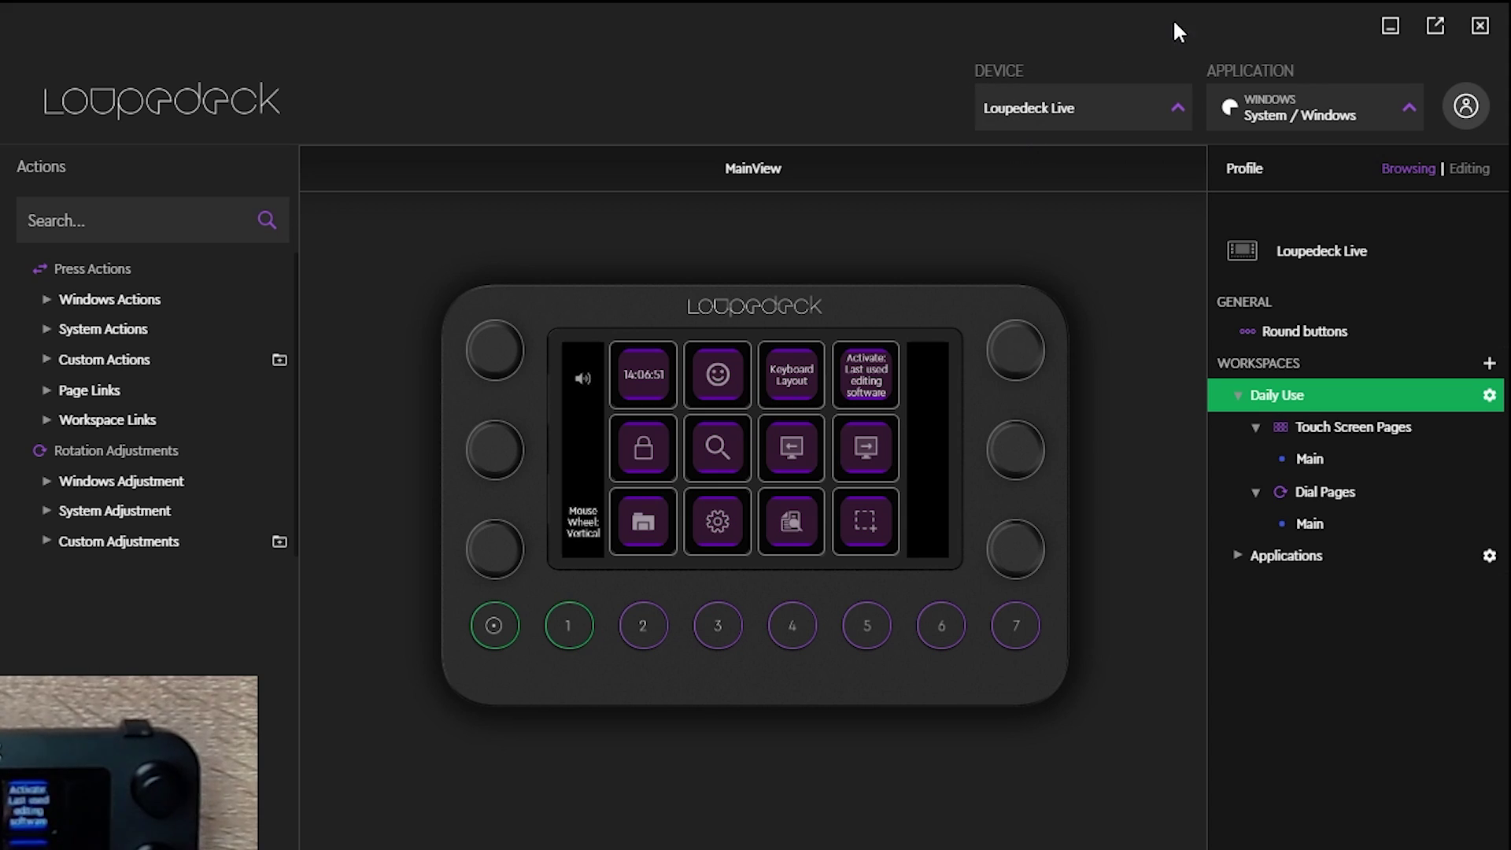
Step: Keep the System / Windows profile and show its Round buttons assignments
click(1063, 108)
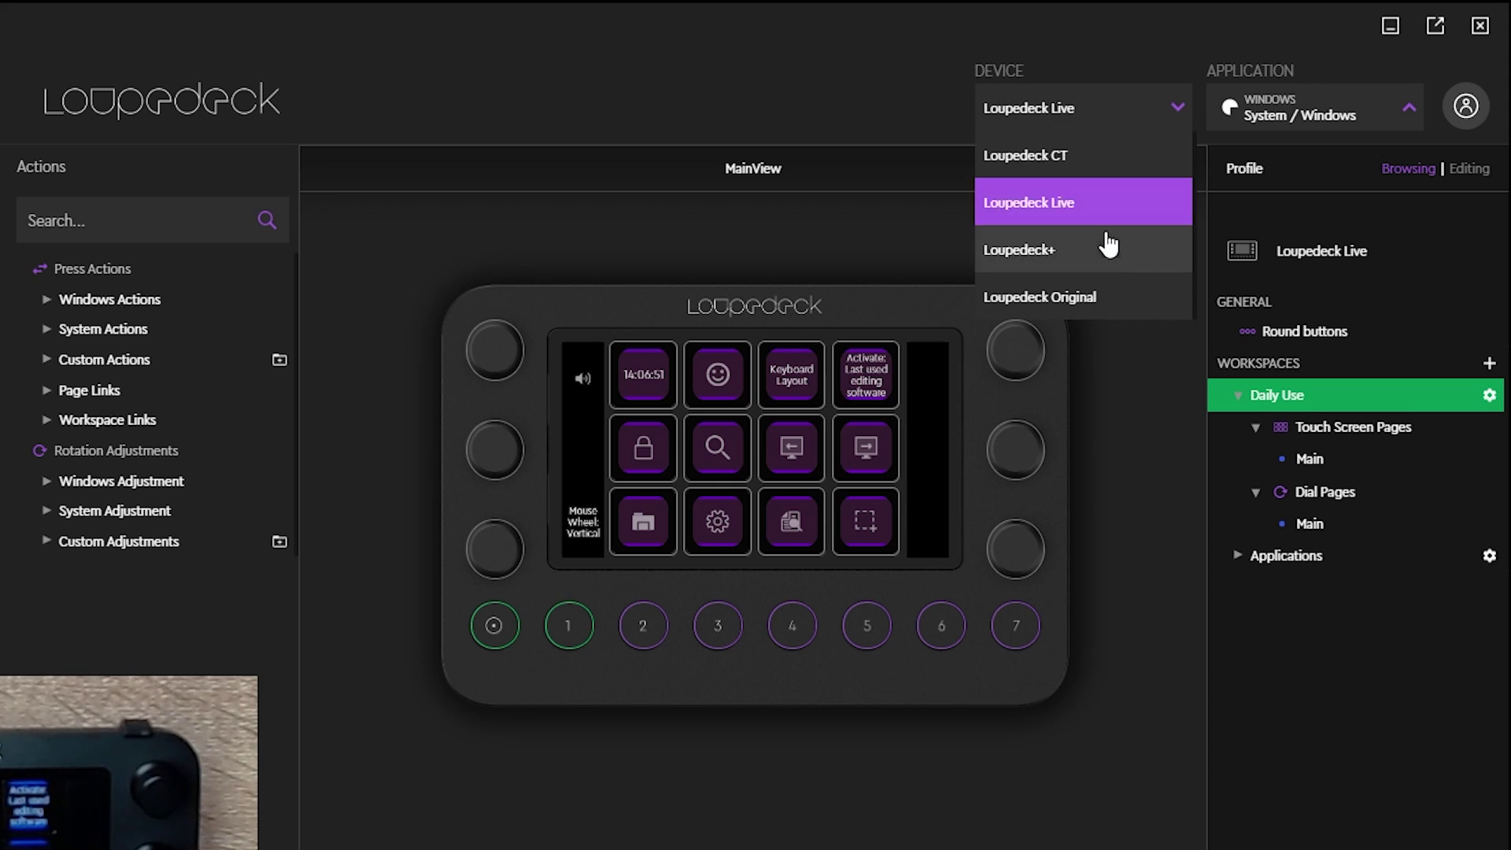
click(1407, 108)
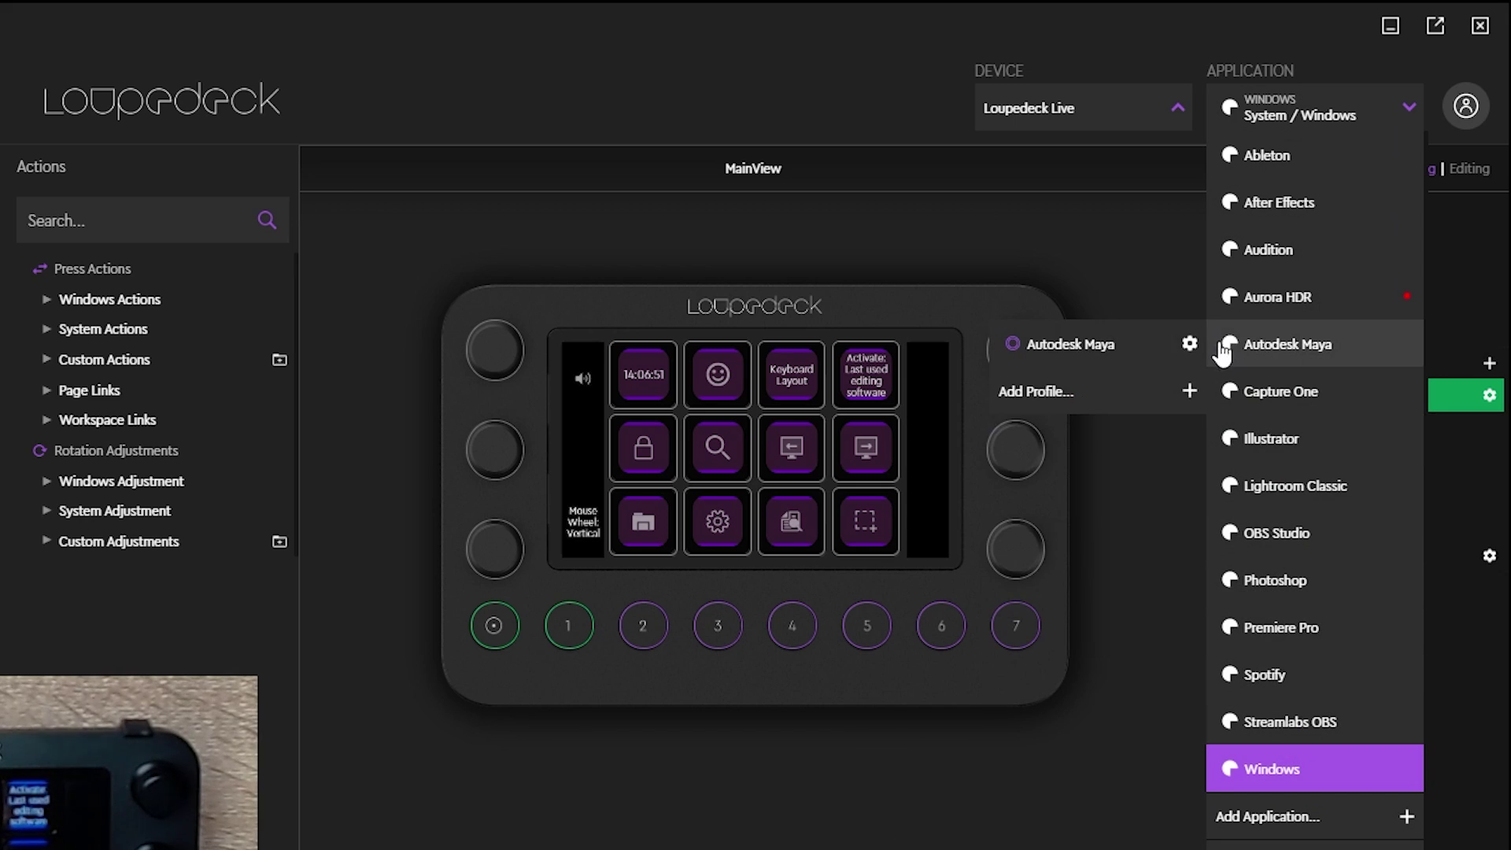
click(1320, 771)
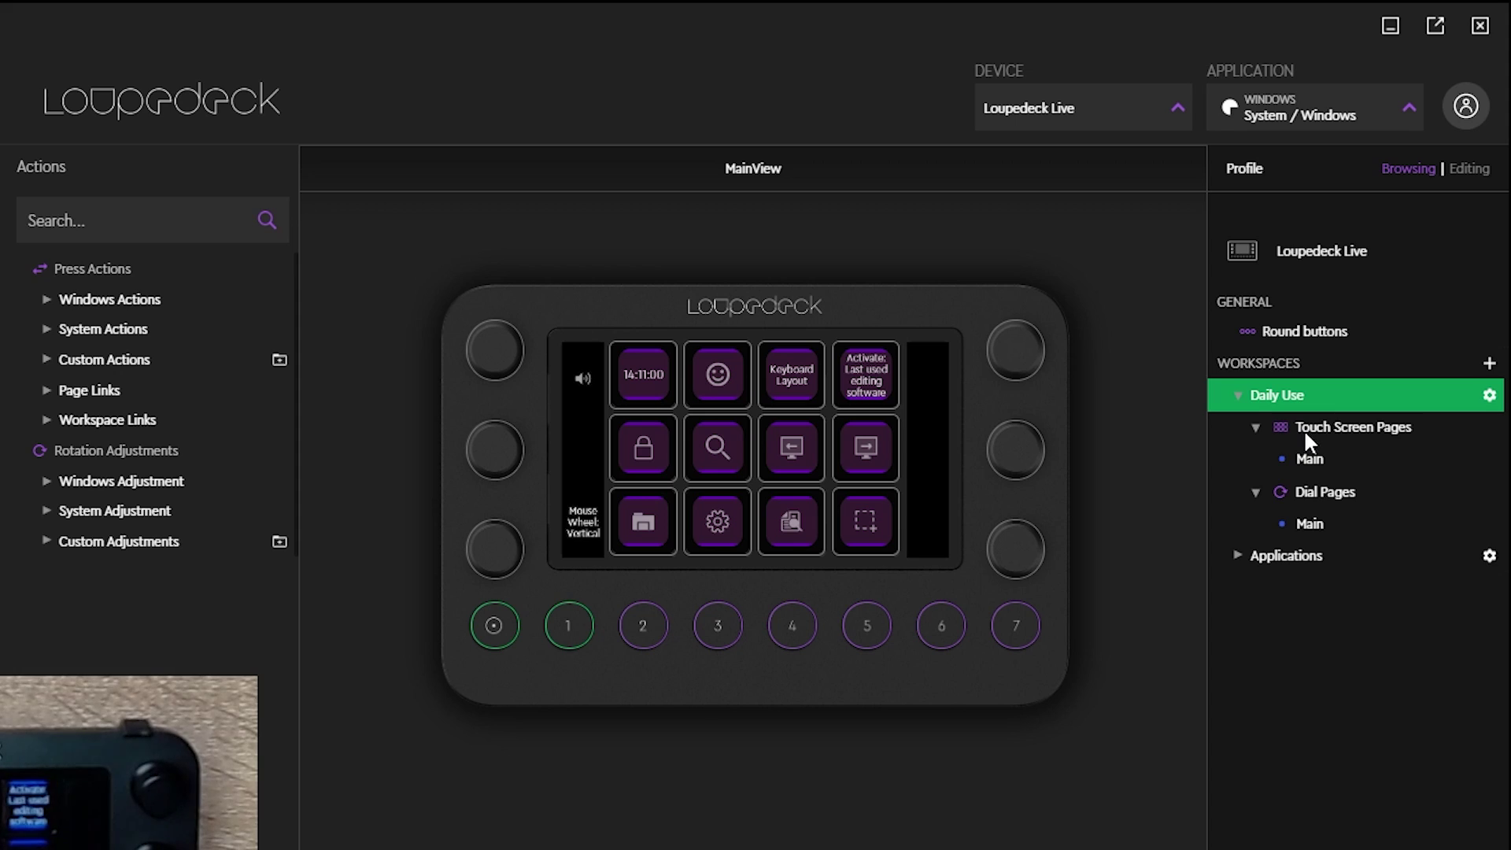
click(1292, 329)
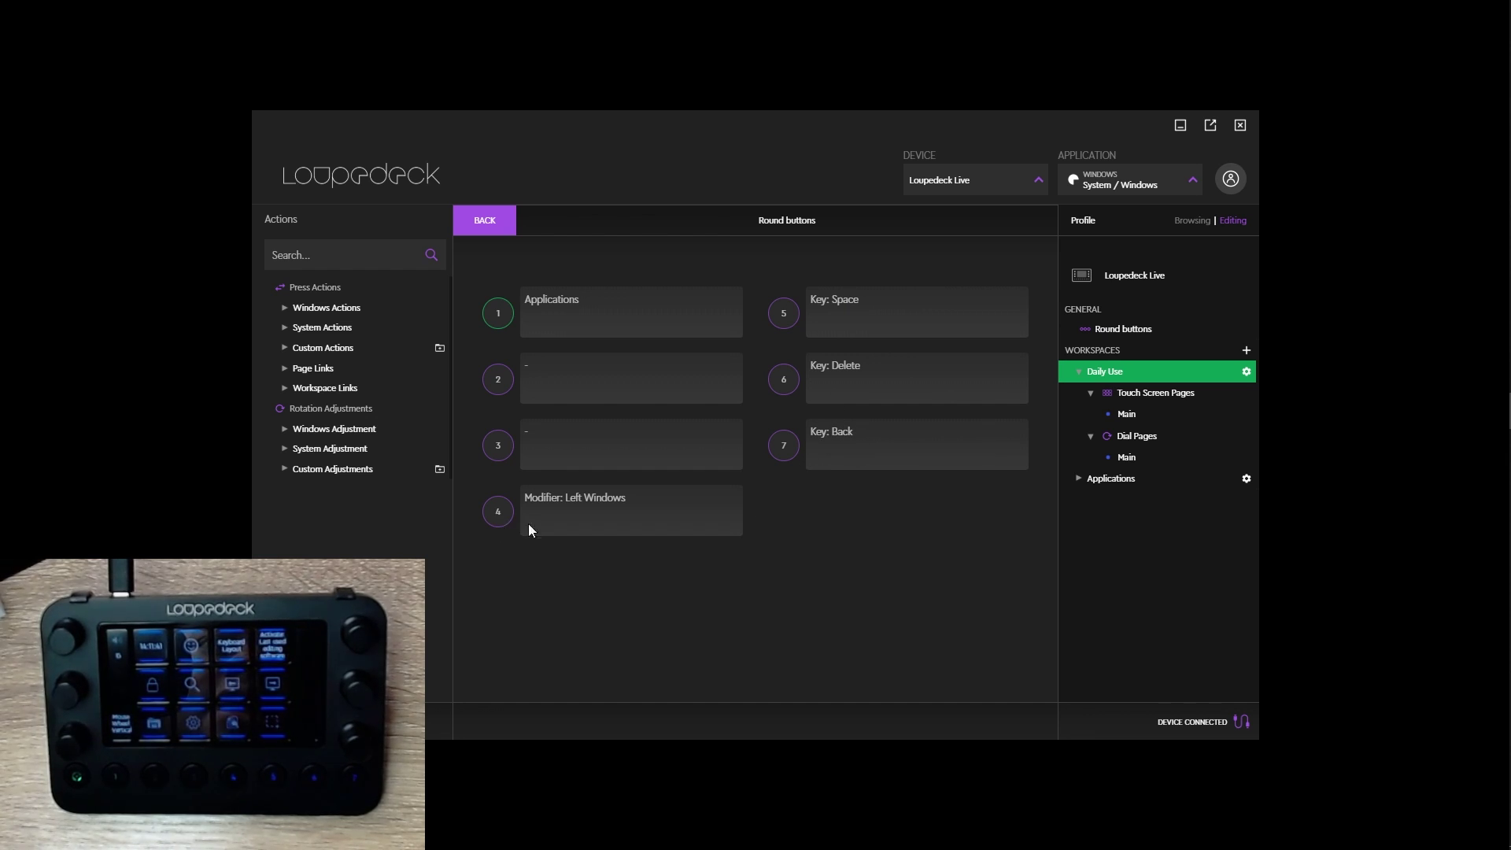
Step: Test the Start round button, then show the Daily Use touch screen page
key(super)
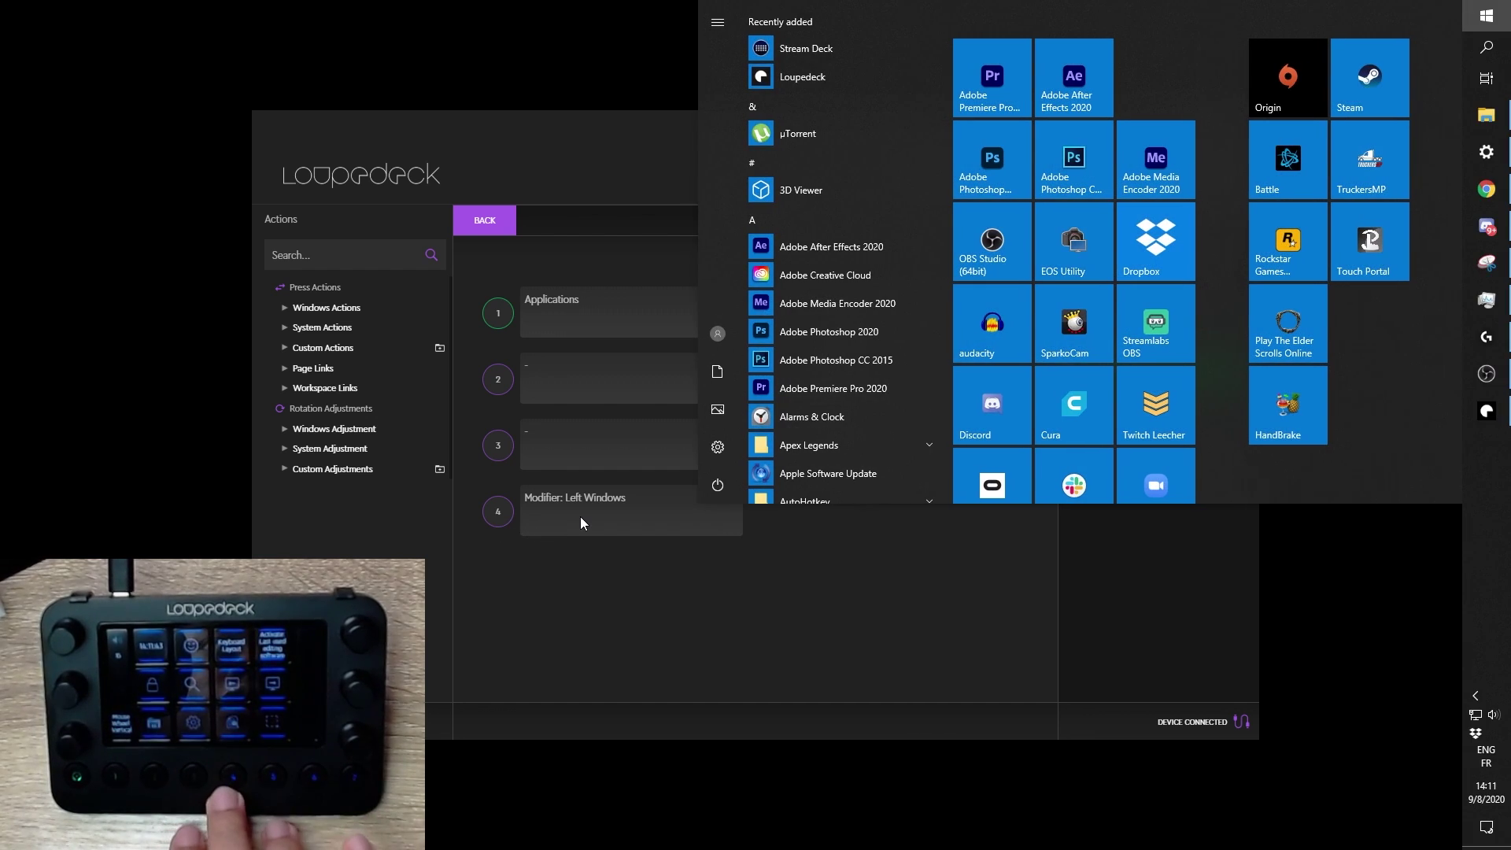
key(super)
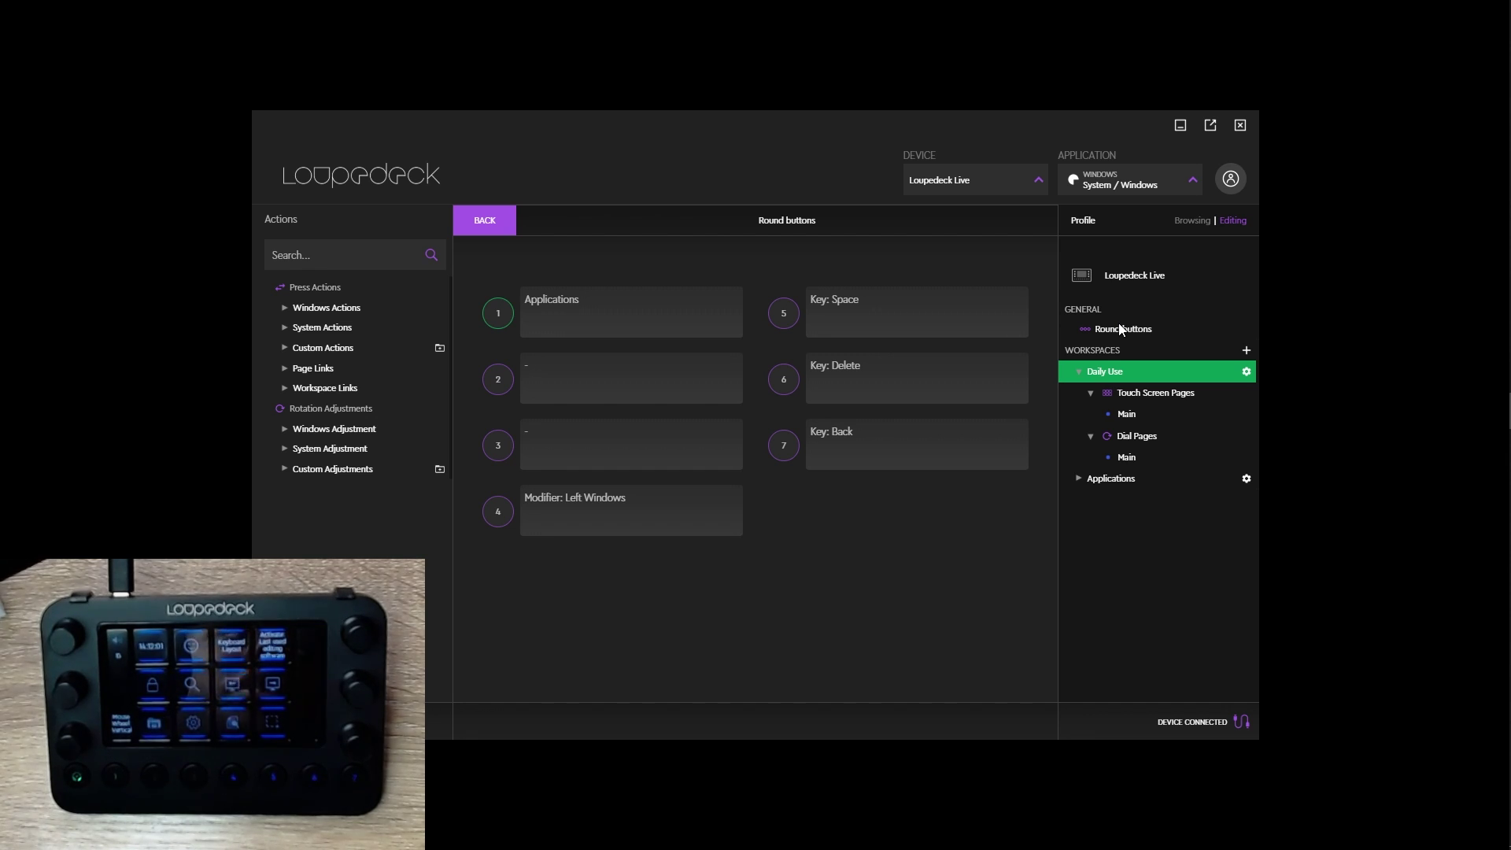
click(1136, 392)
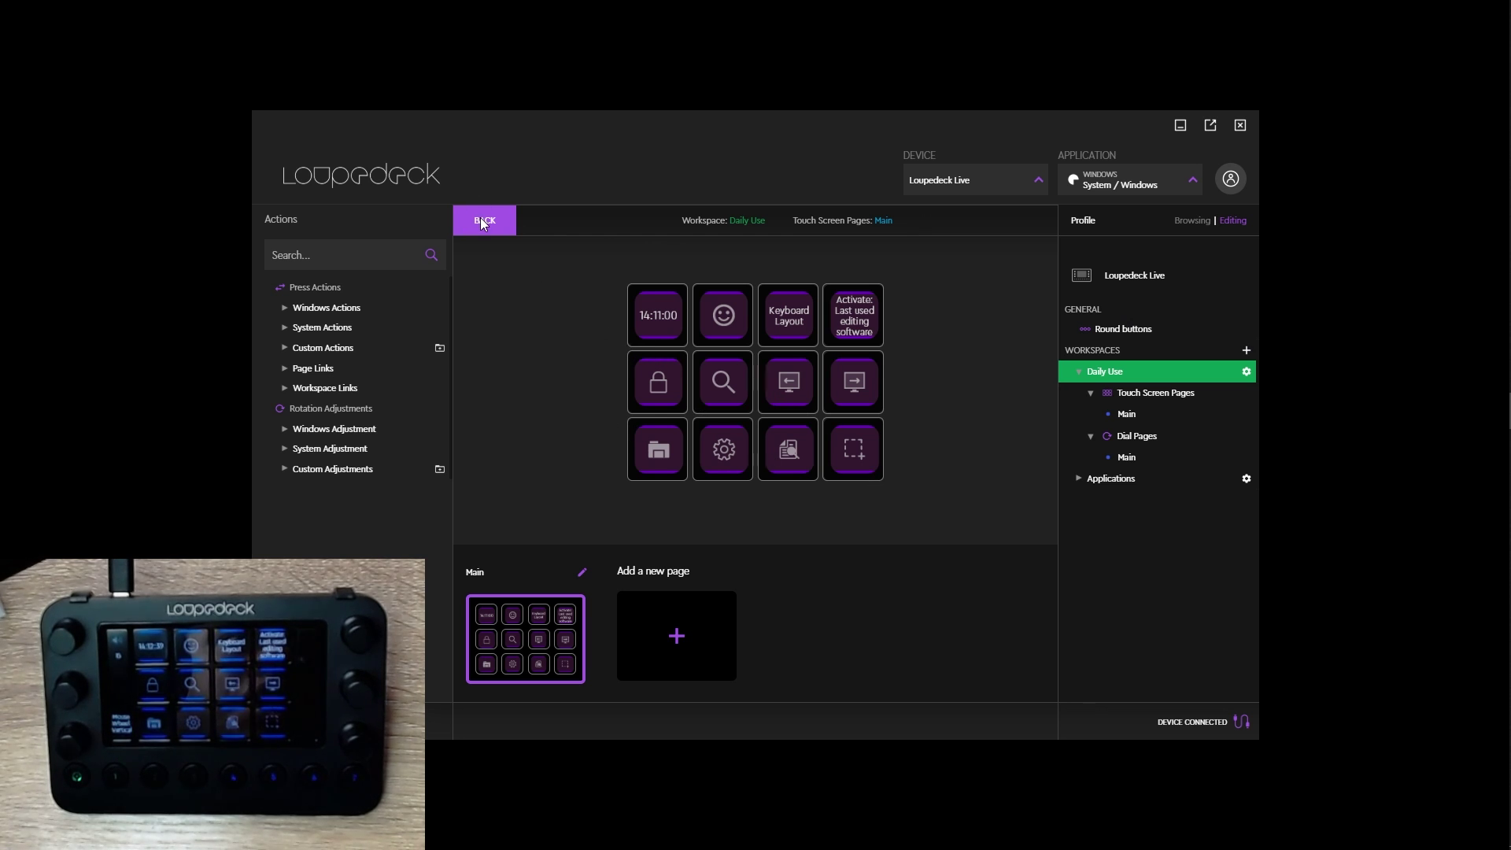
Step: Return to MainView and show the Daily Use dial page
click(481, 218)
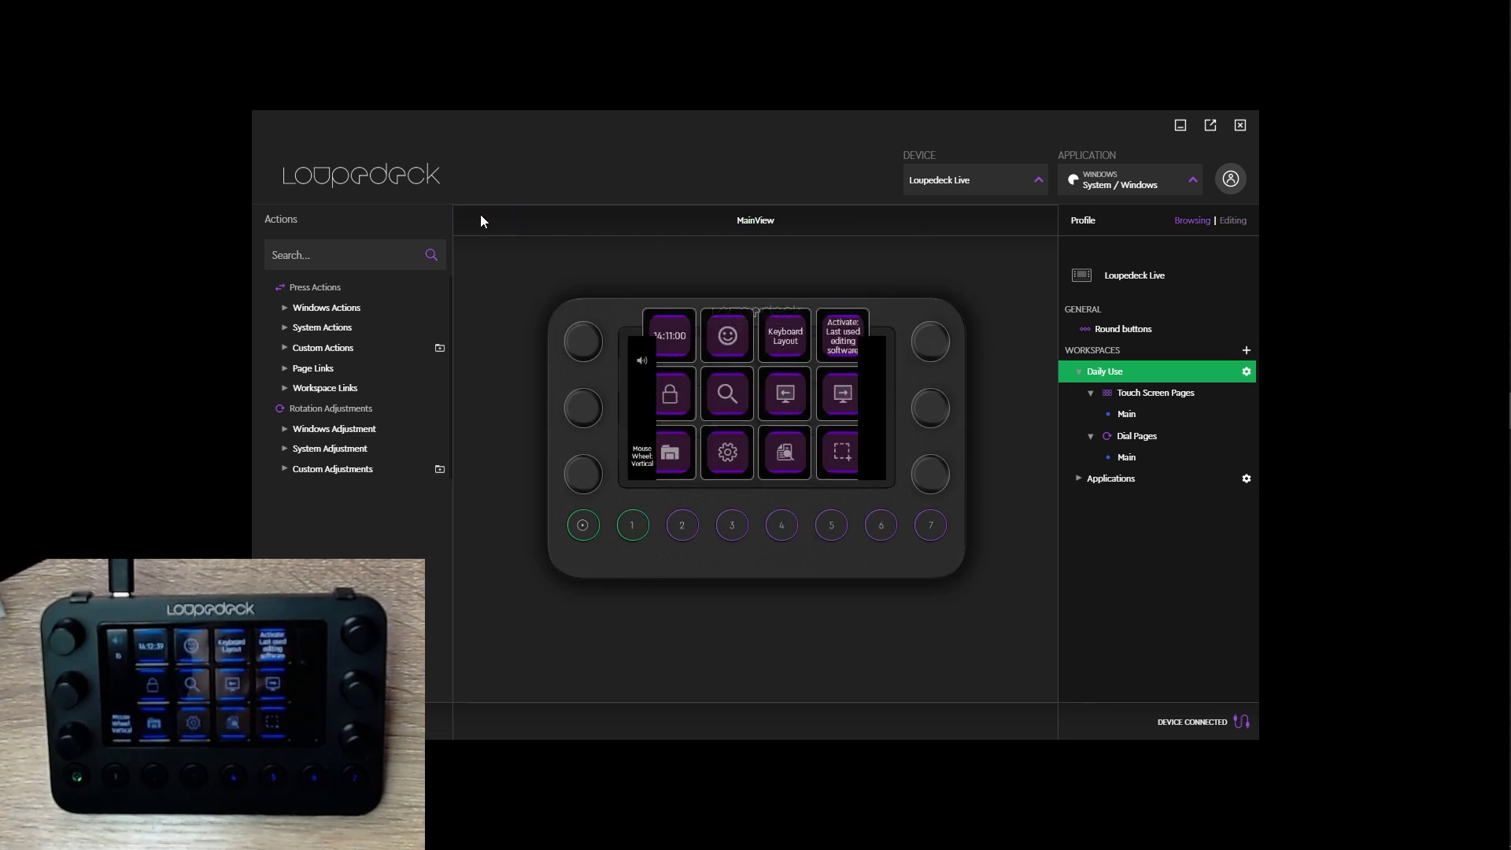
click(1136, 437)
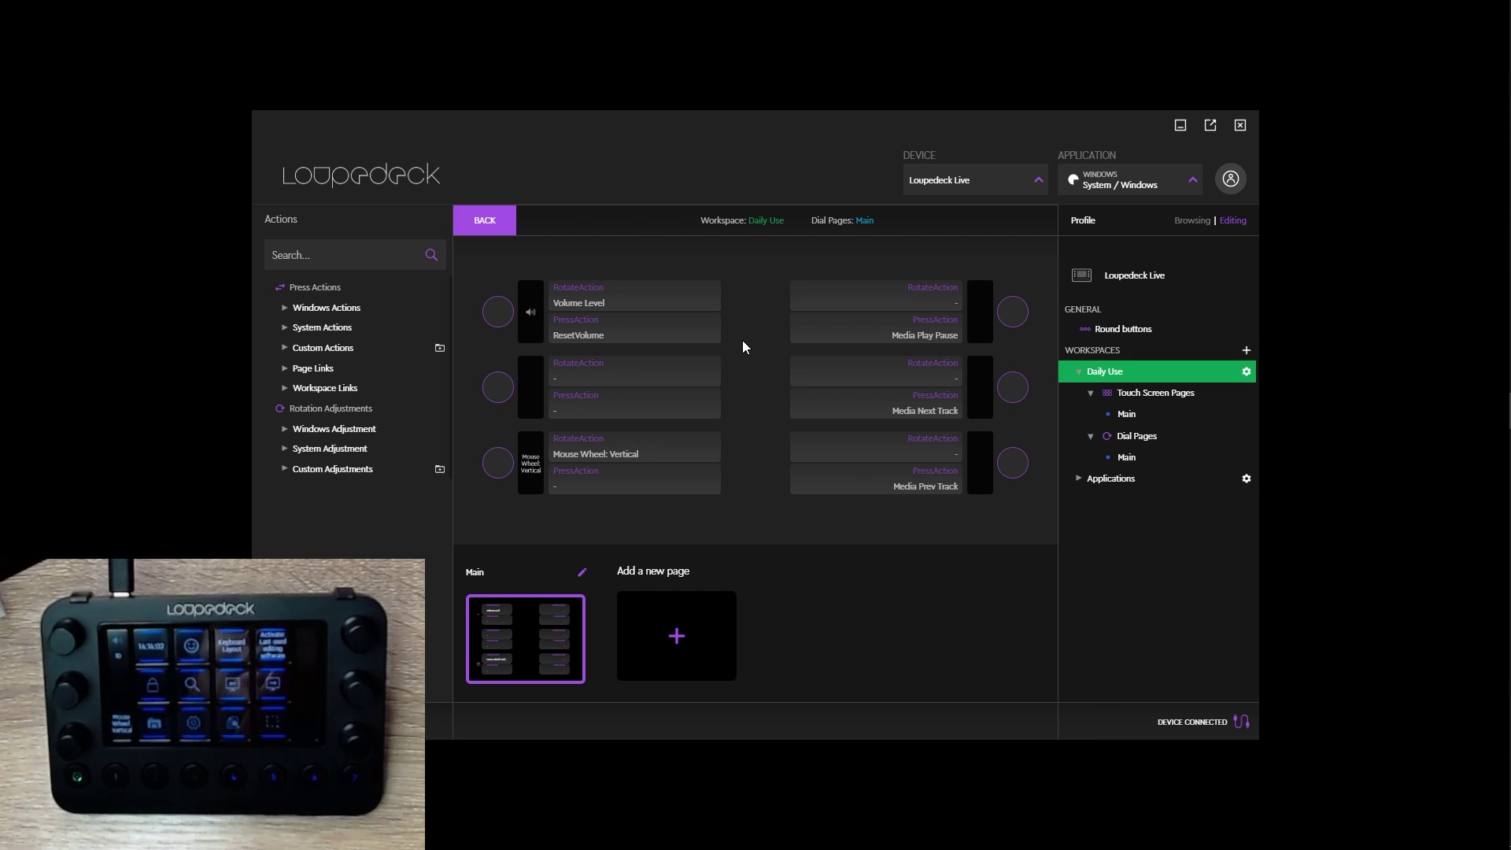
Step: View the Applications workspace touch and dial pages, then list the application profiles
click(1097, 480)
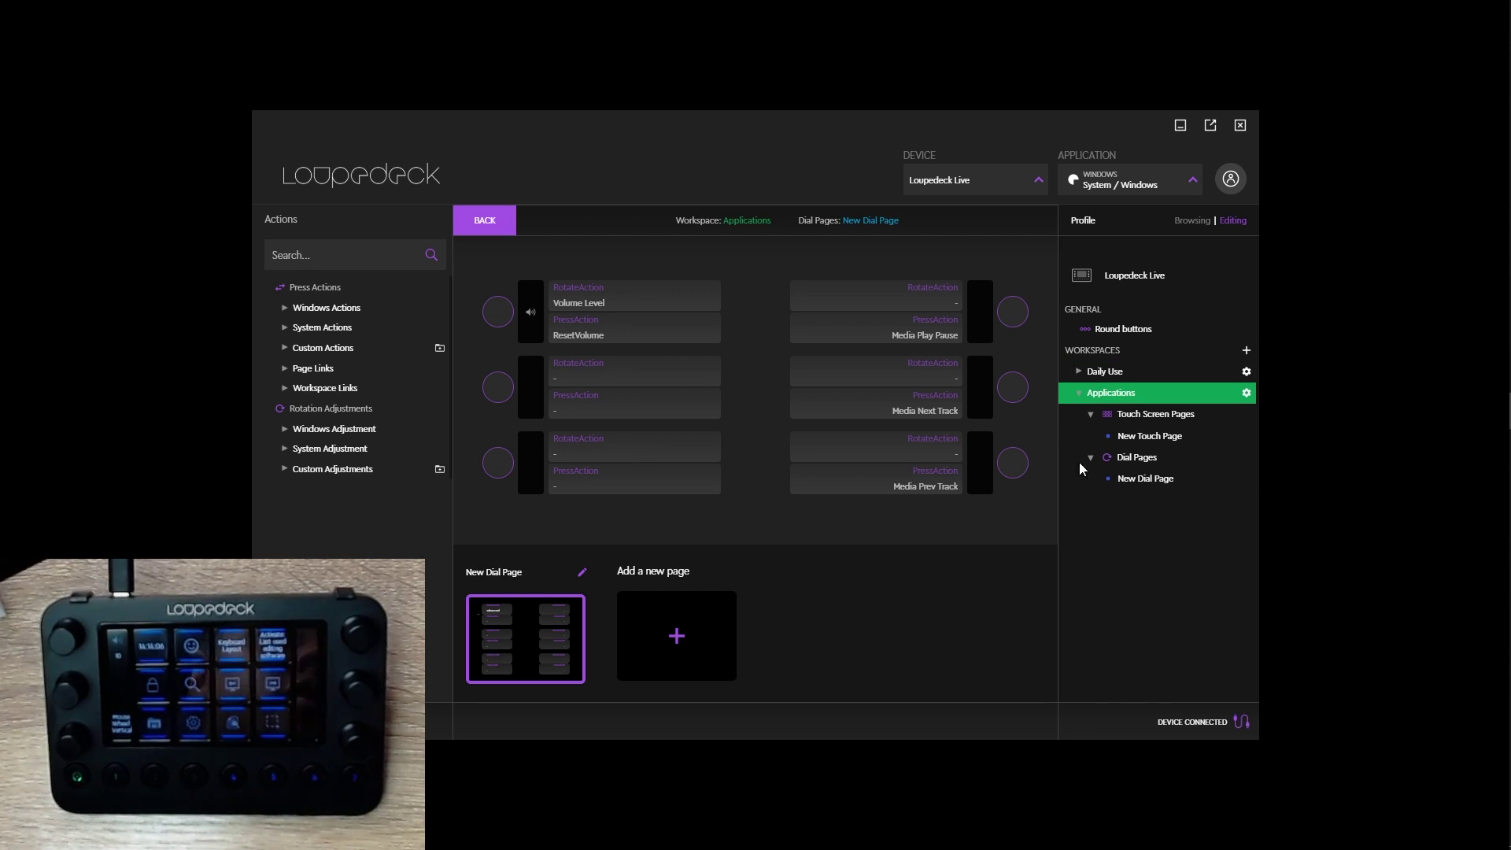
click(1136, 418)
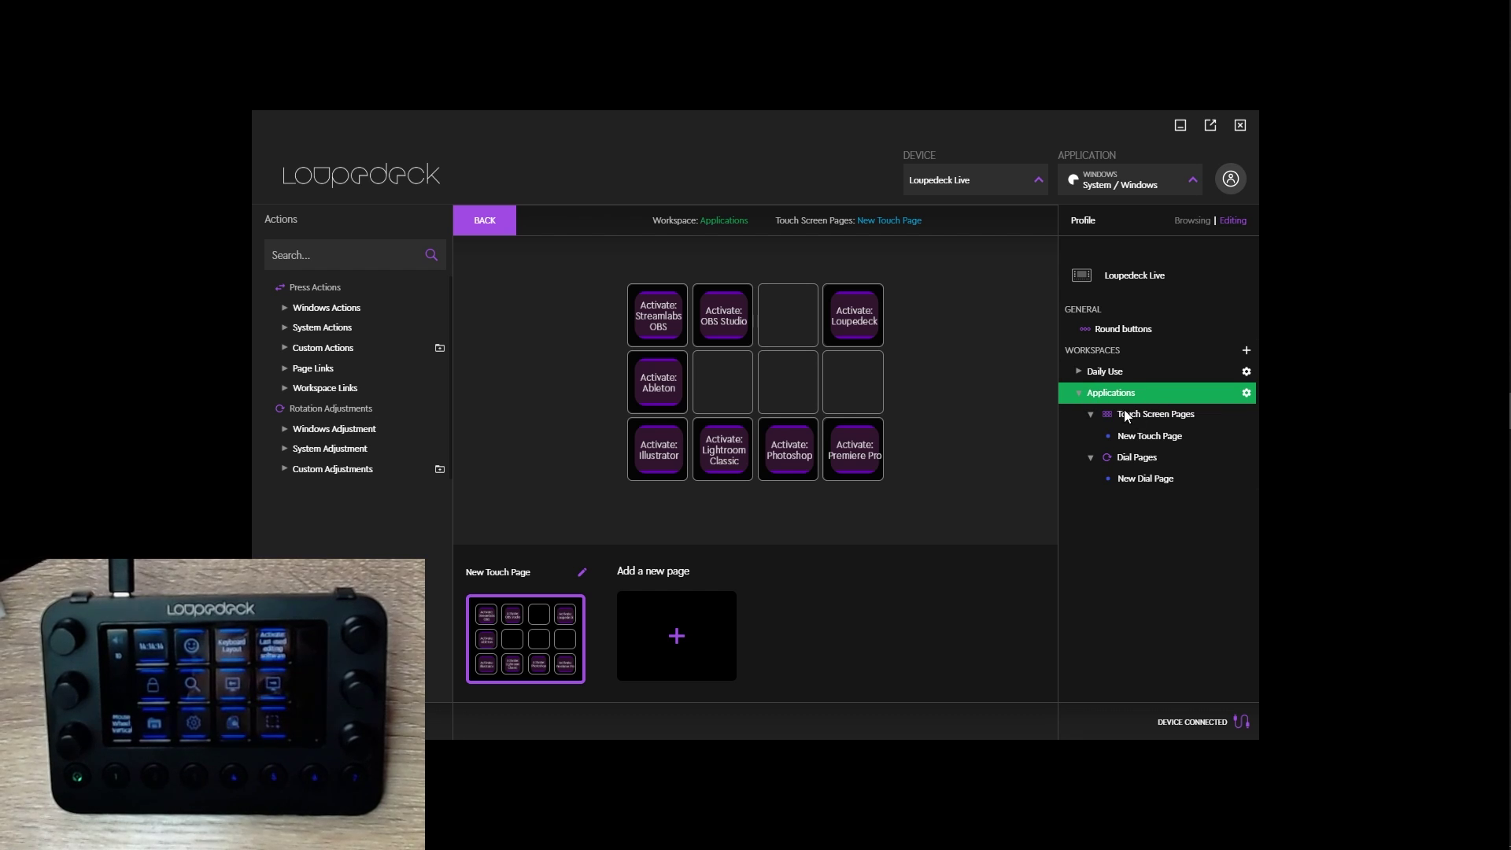
click(1124, 459)
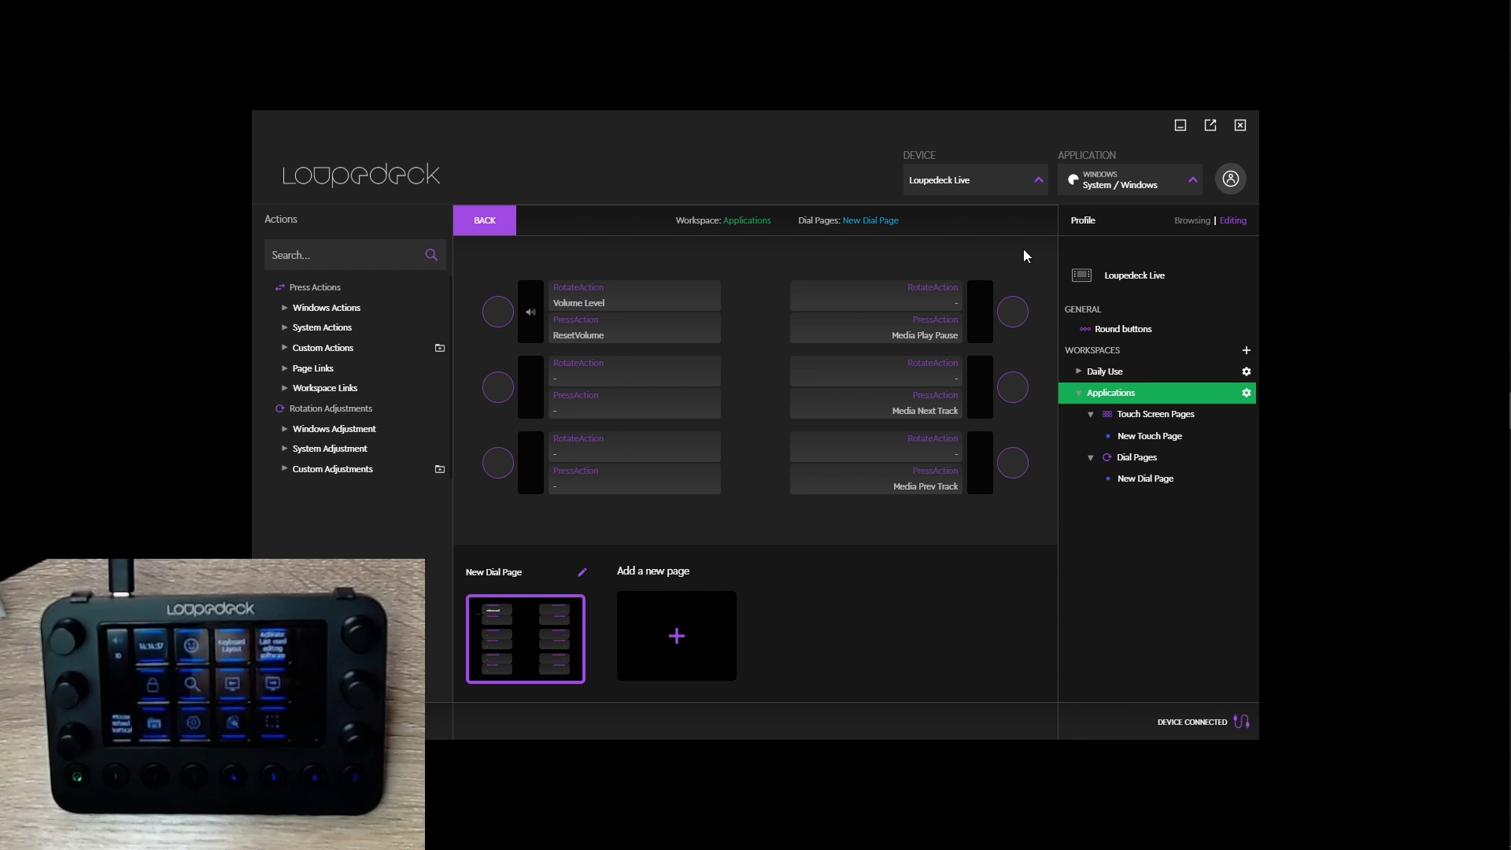
click(1128, 179)
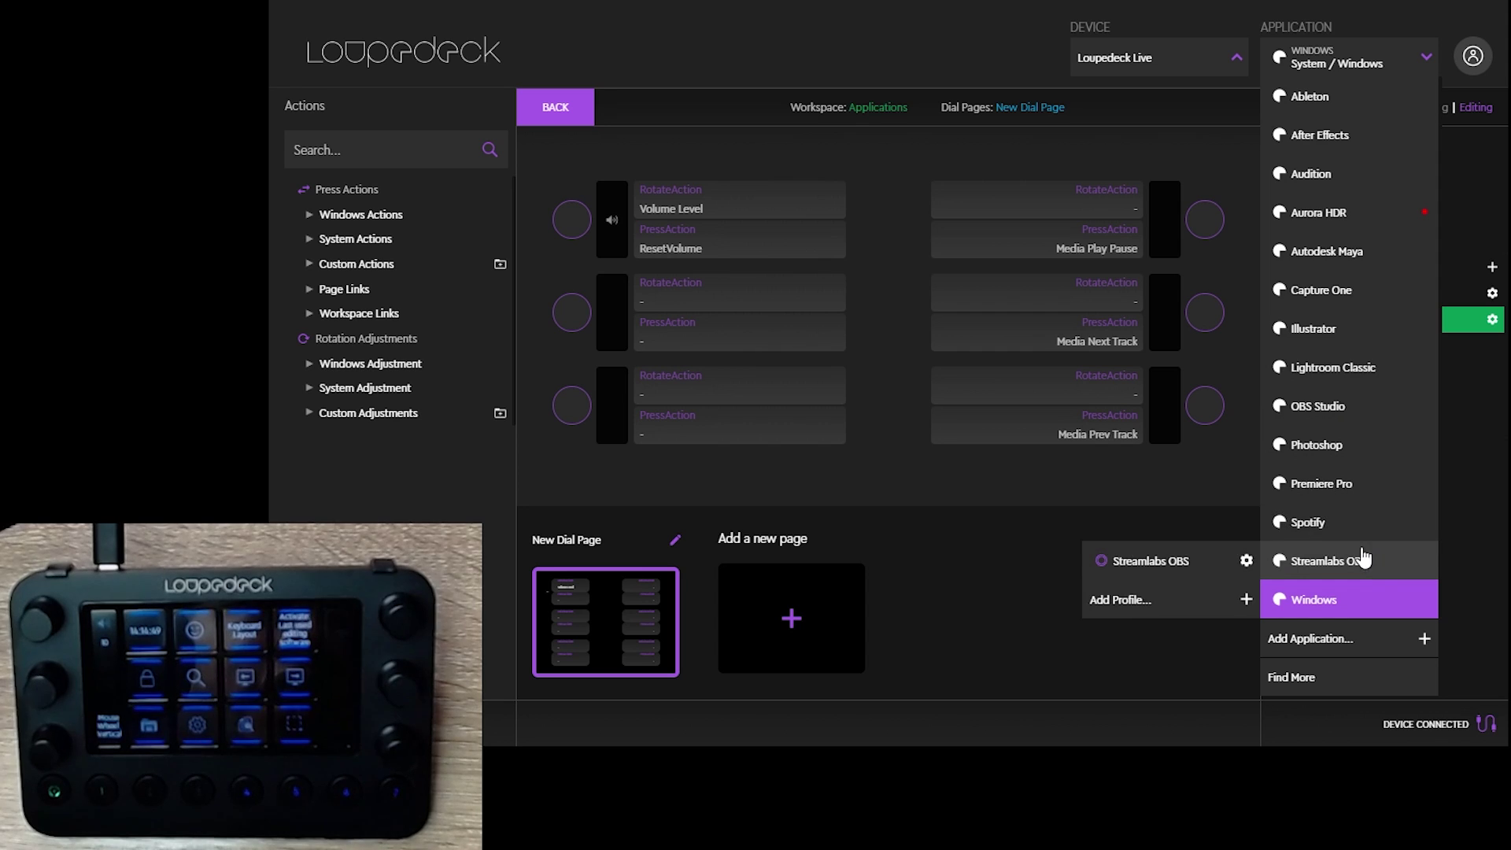
mouse_move(1314, 328)
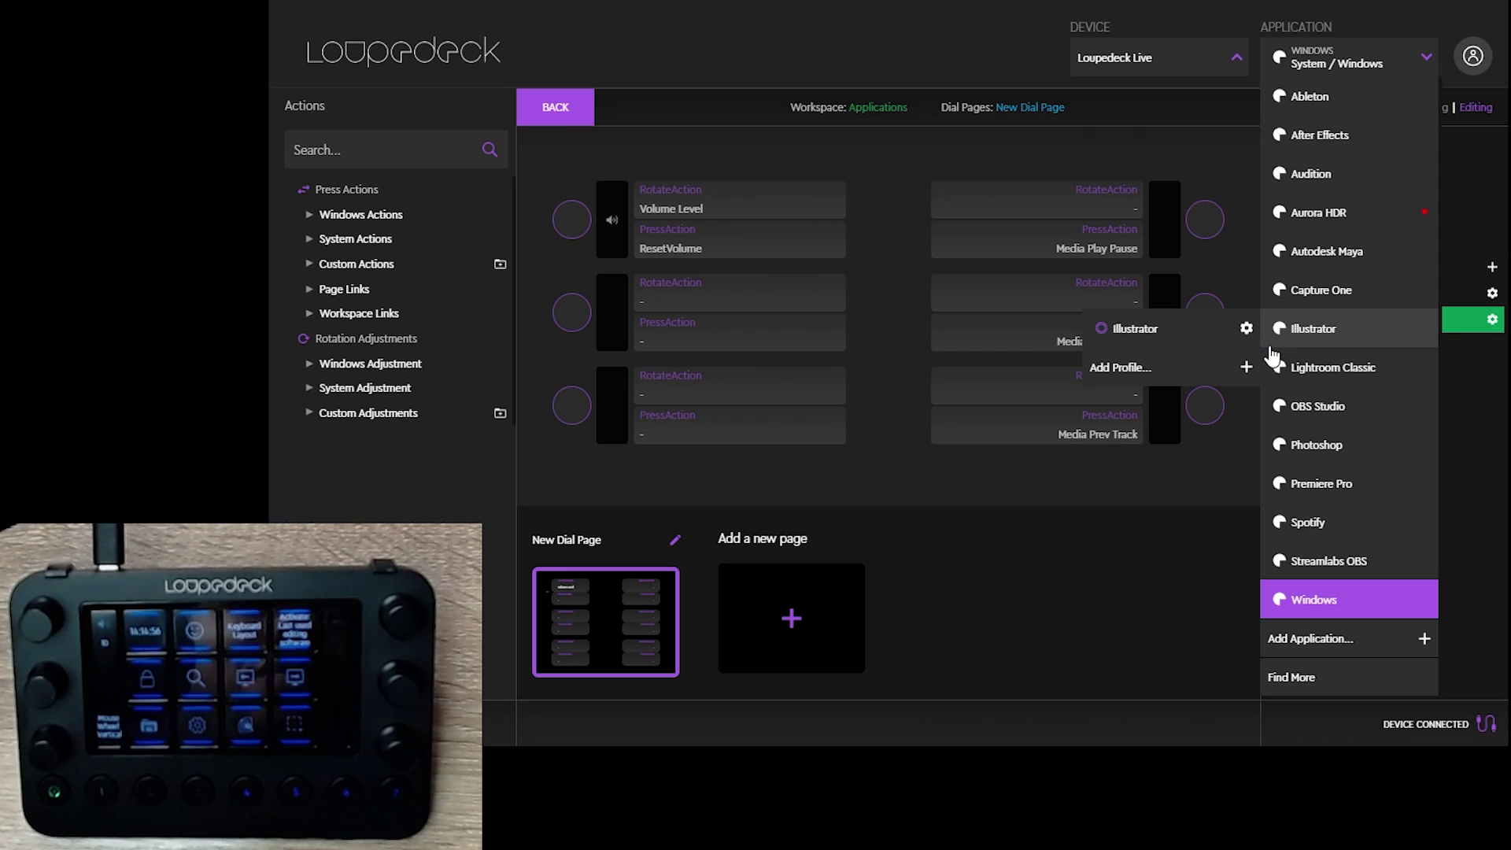
Step: Choose the Streamlabs OBS profile and show its Round buttons assignments
click(1323, 56)
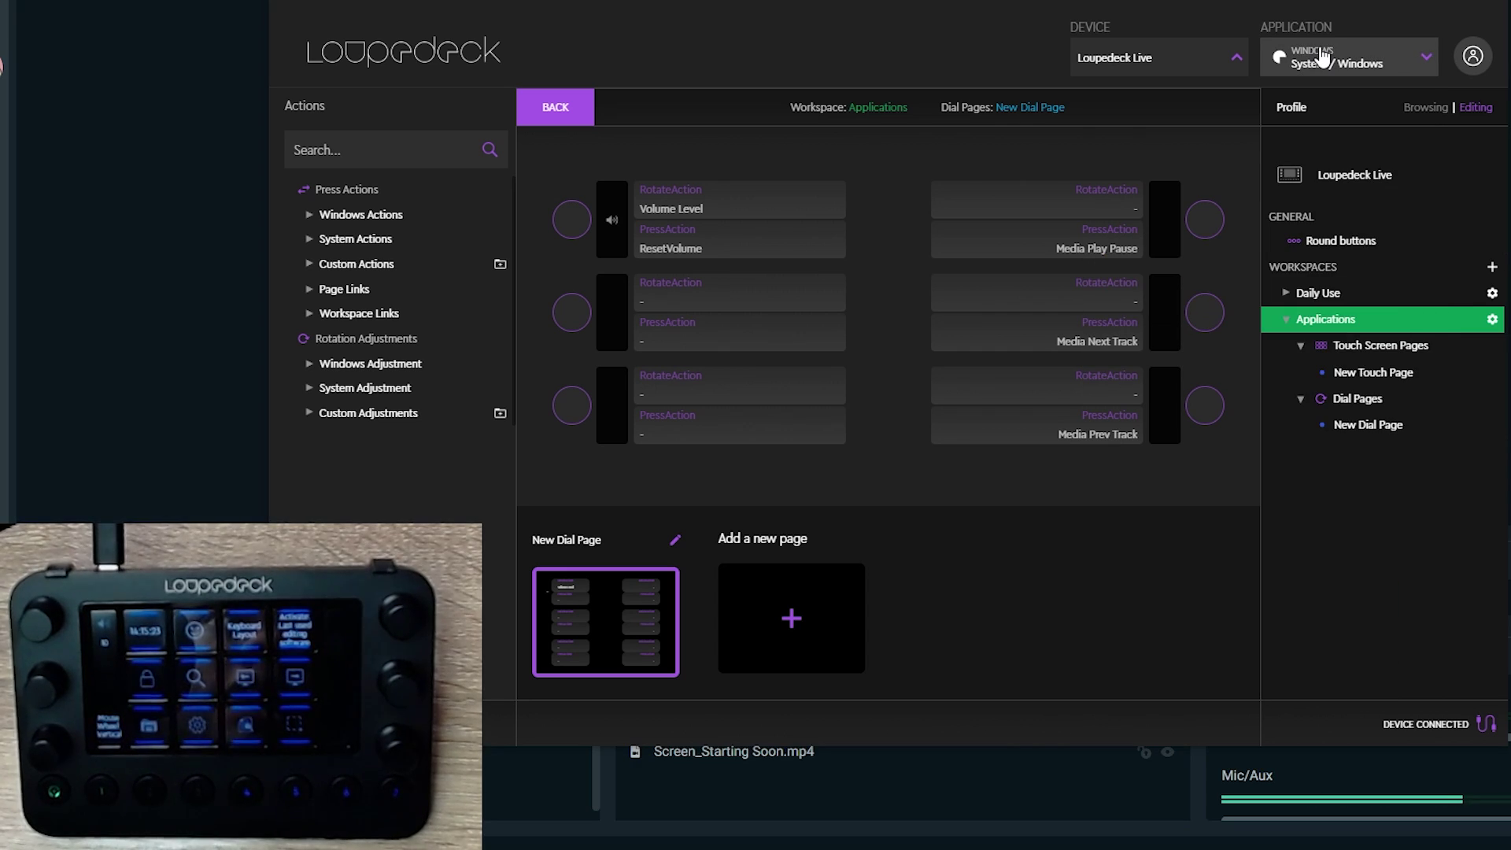
click(1323, 57)
click(1329, 561)
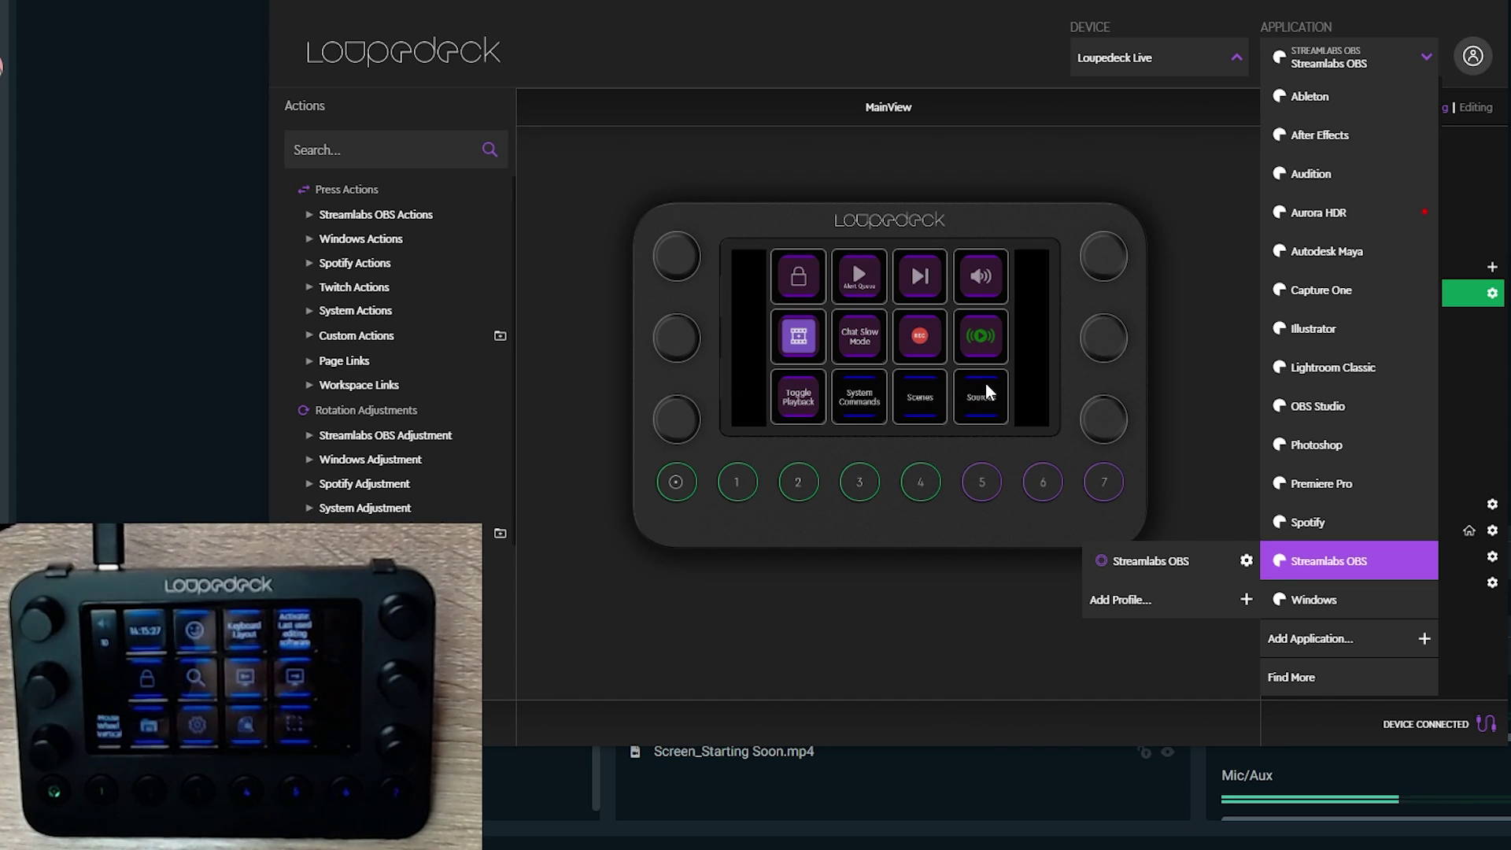
click(945, 642)
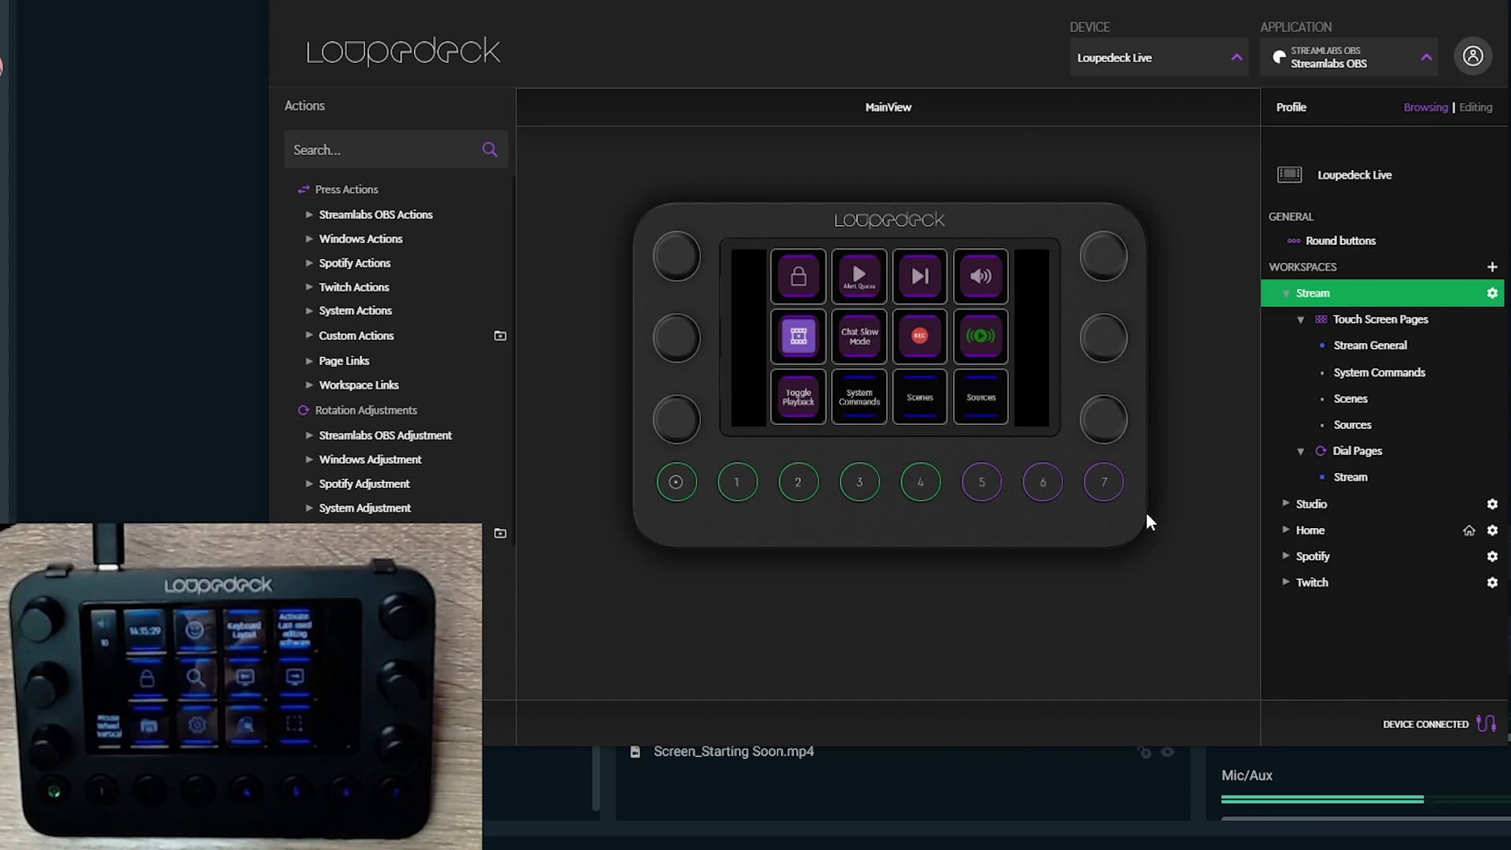
click(1344, 245)
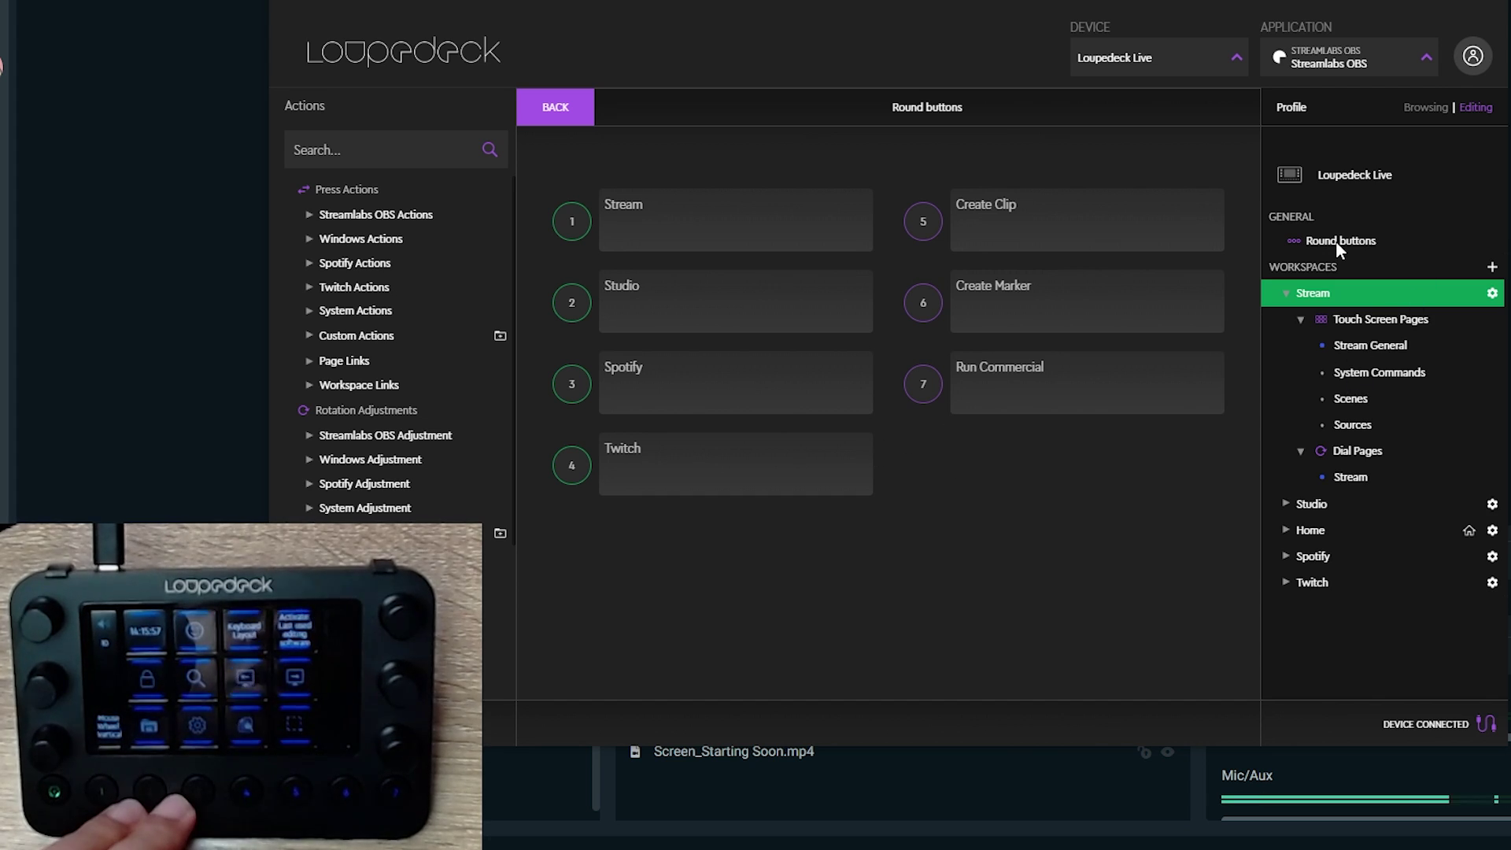
Step: Show the Stream workspace's Stream General touch page
click(1356, 319)
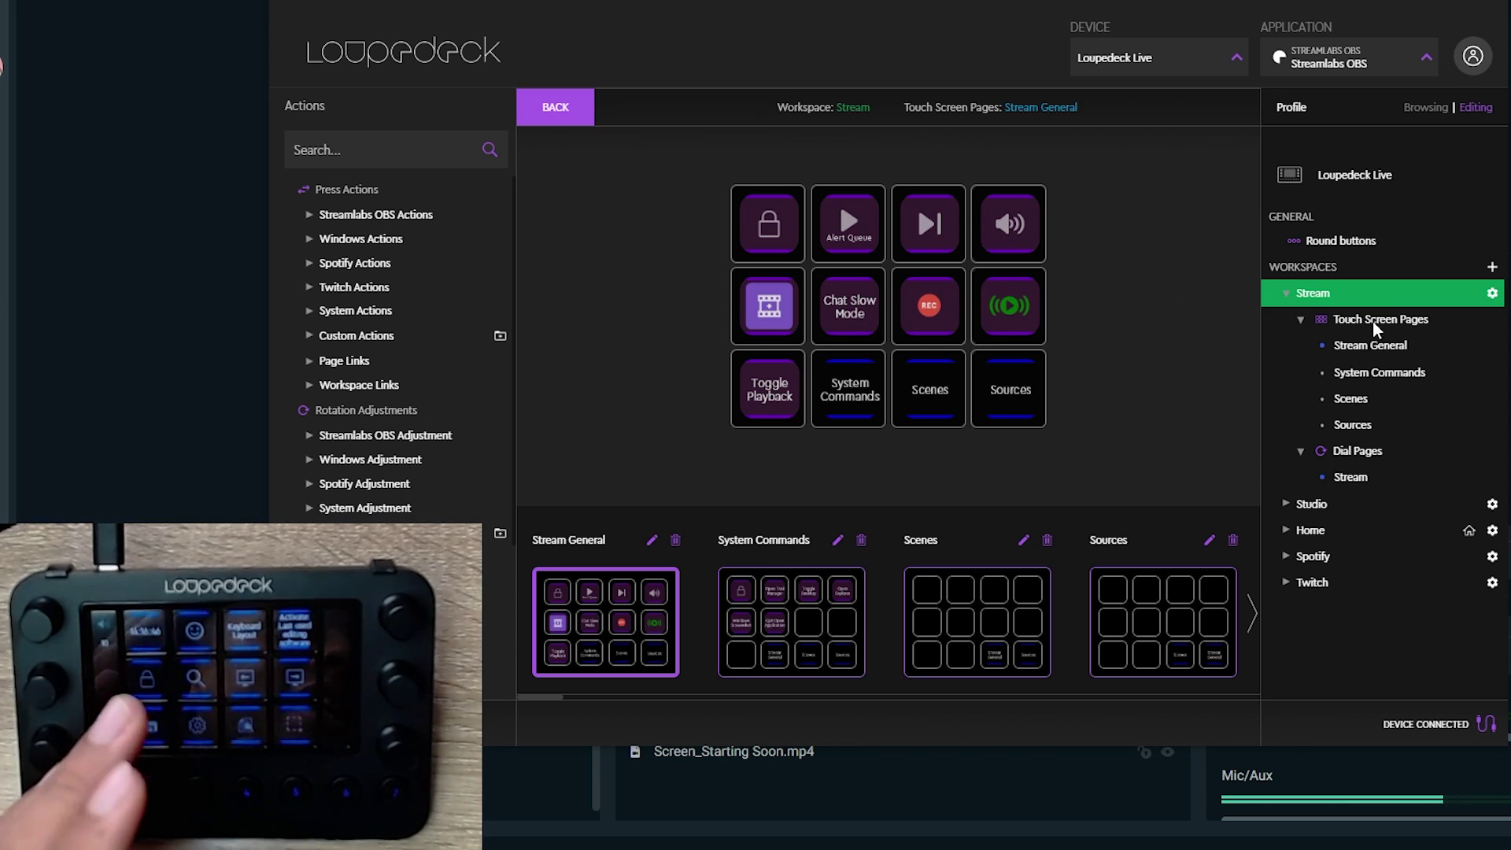
Step: Assign STARTING scene Desktop Audio and Mic/Aux volume to the first two Stream dials
click(1358, 450)
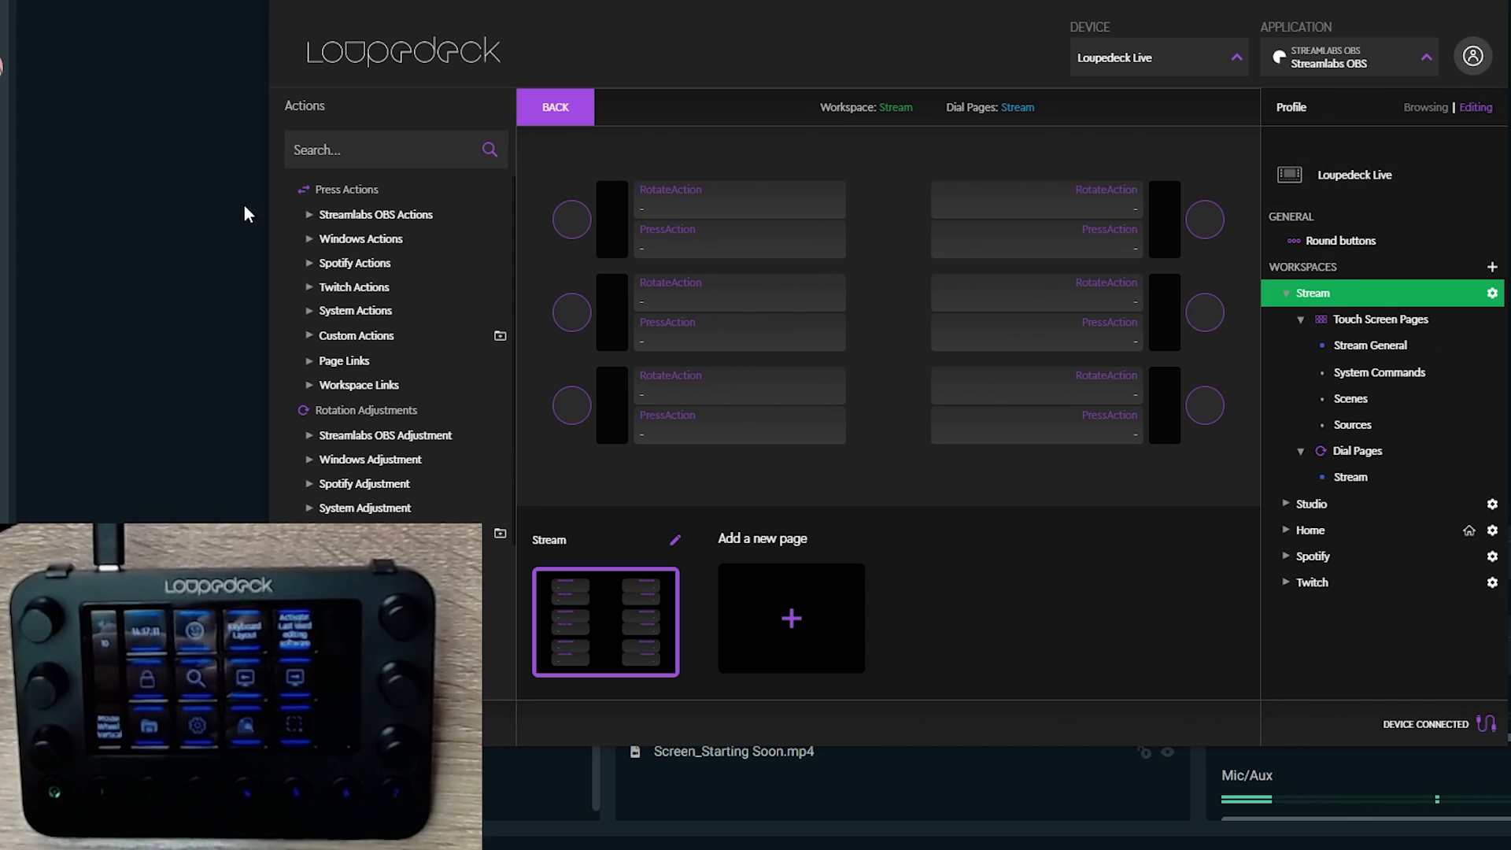
click(309, 215)
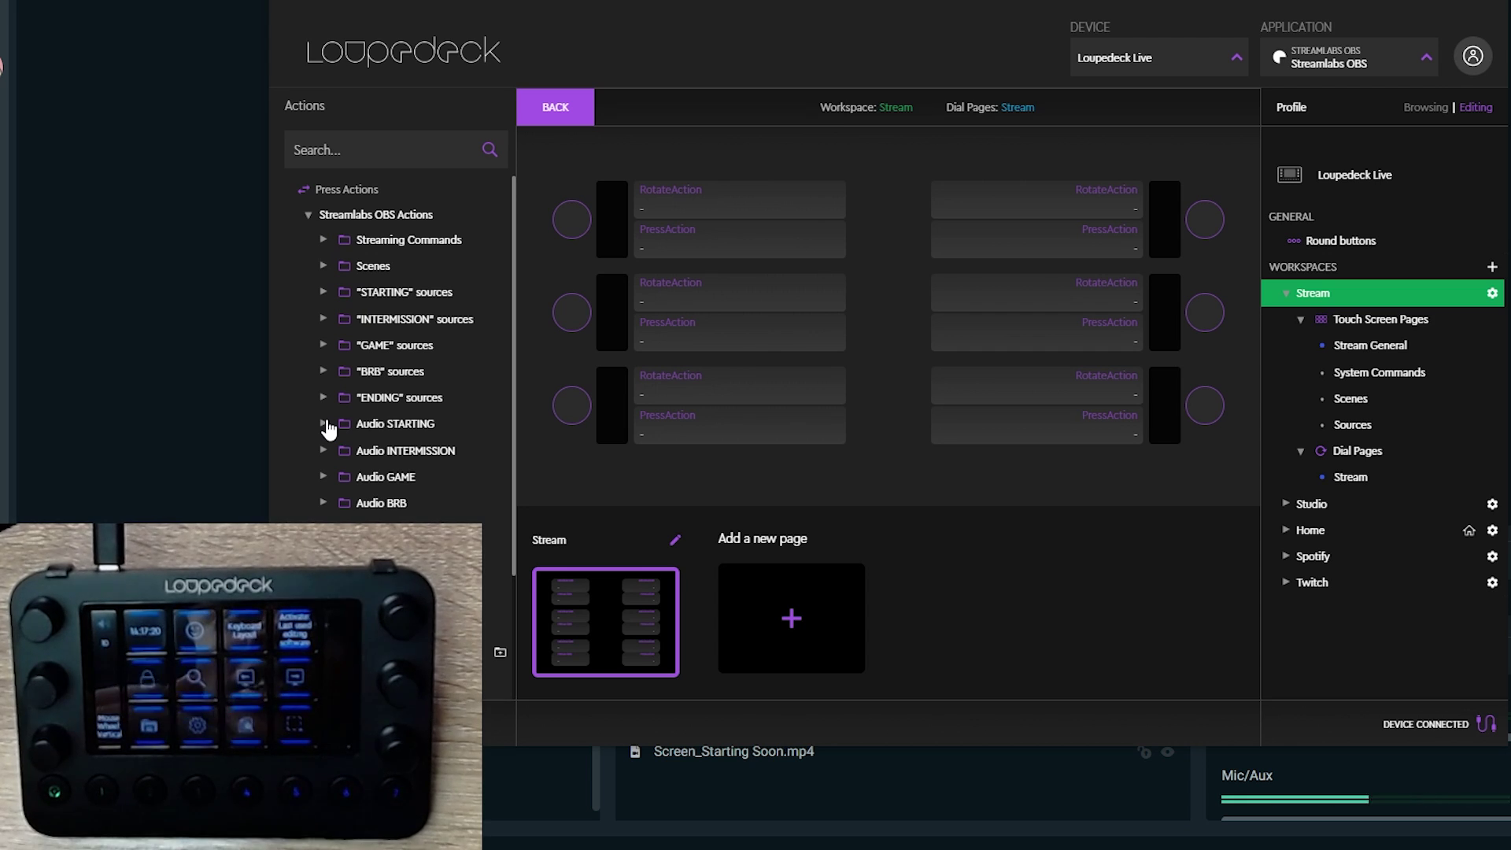
click(322, 241)
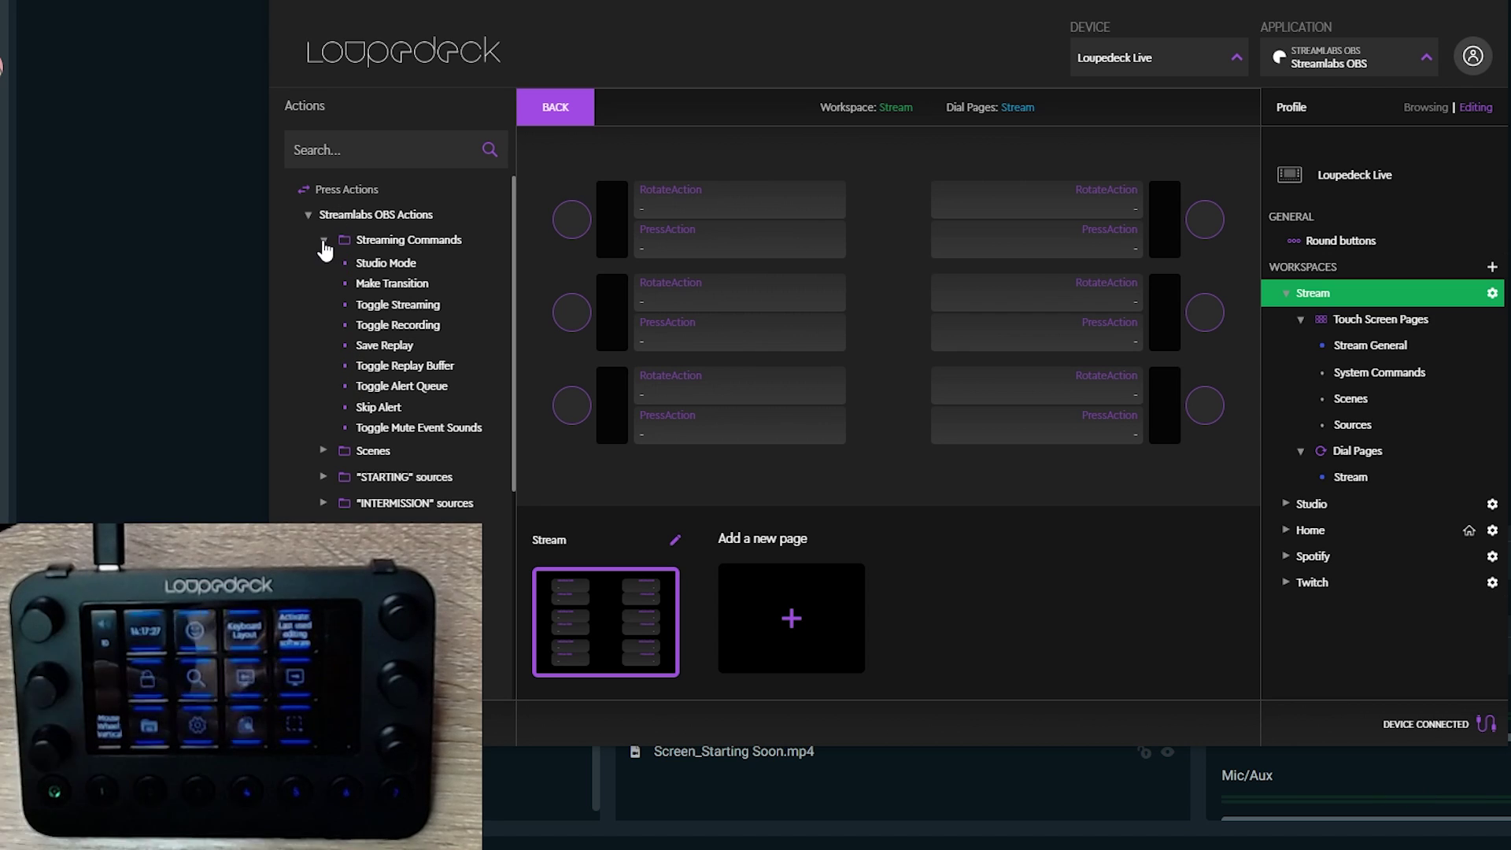
click(325, 243)
scroll(314, 405, down, 5)
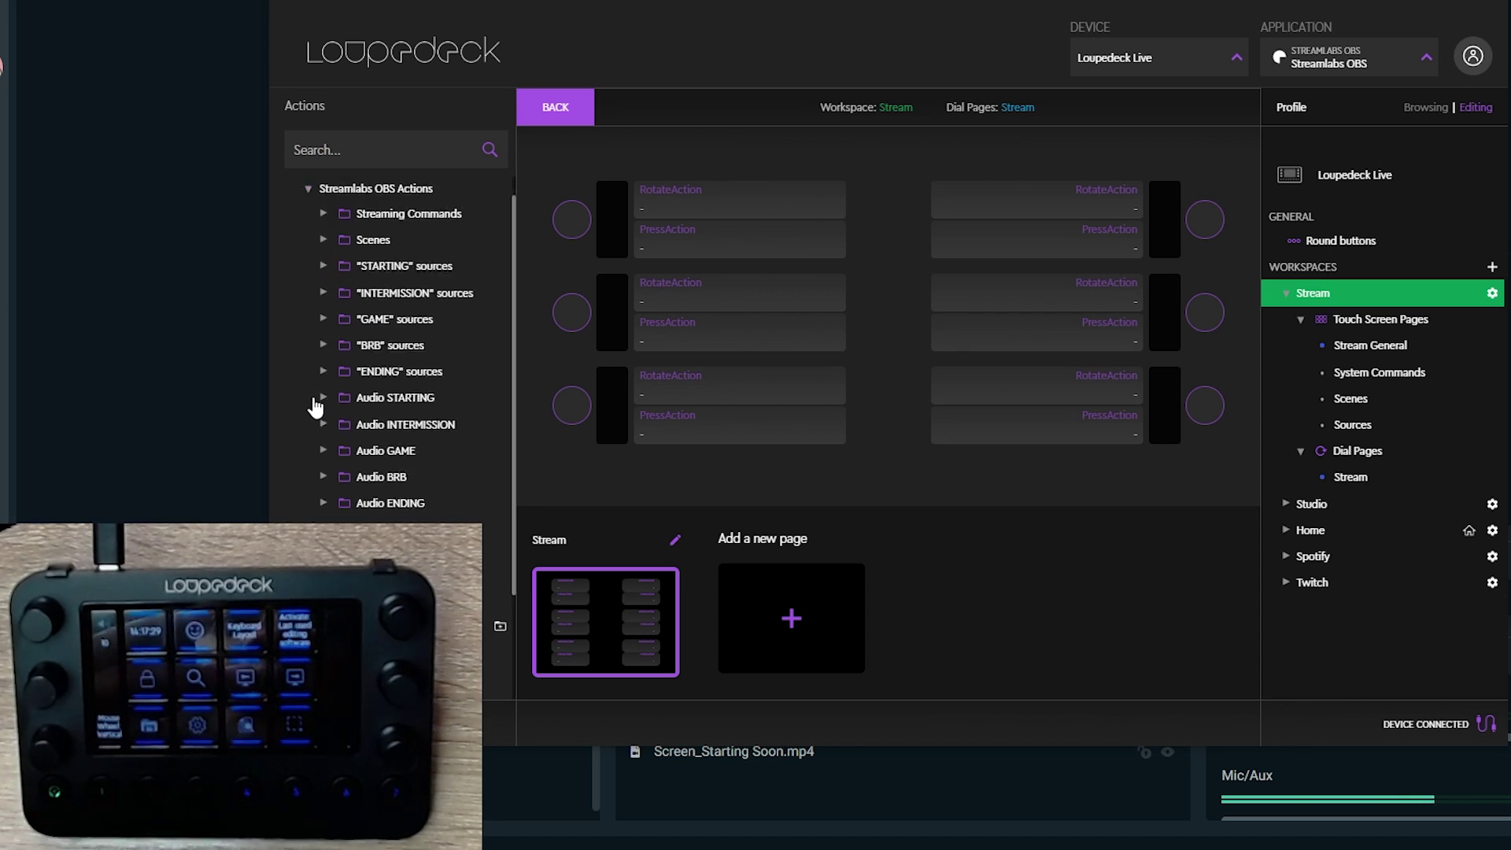
scroll(314, 405, up, 3)
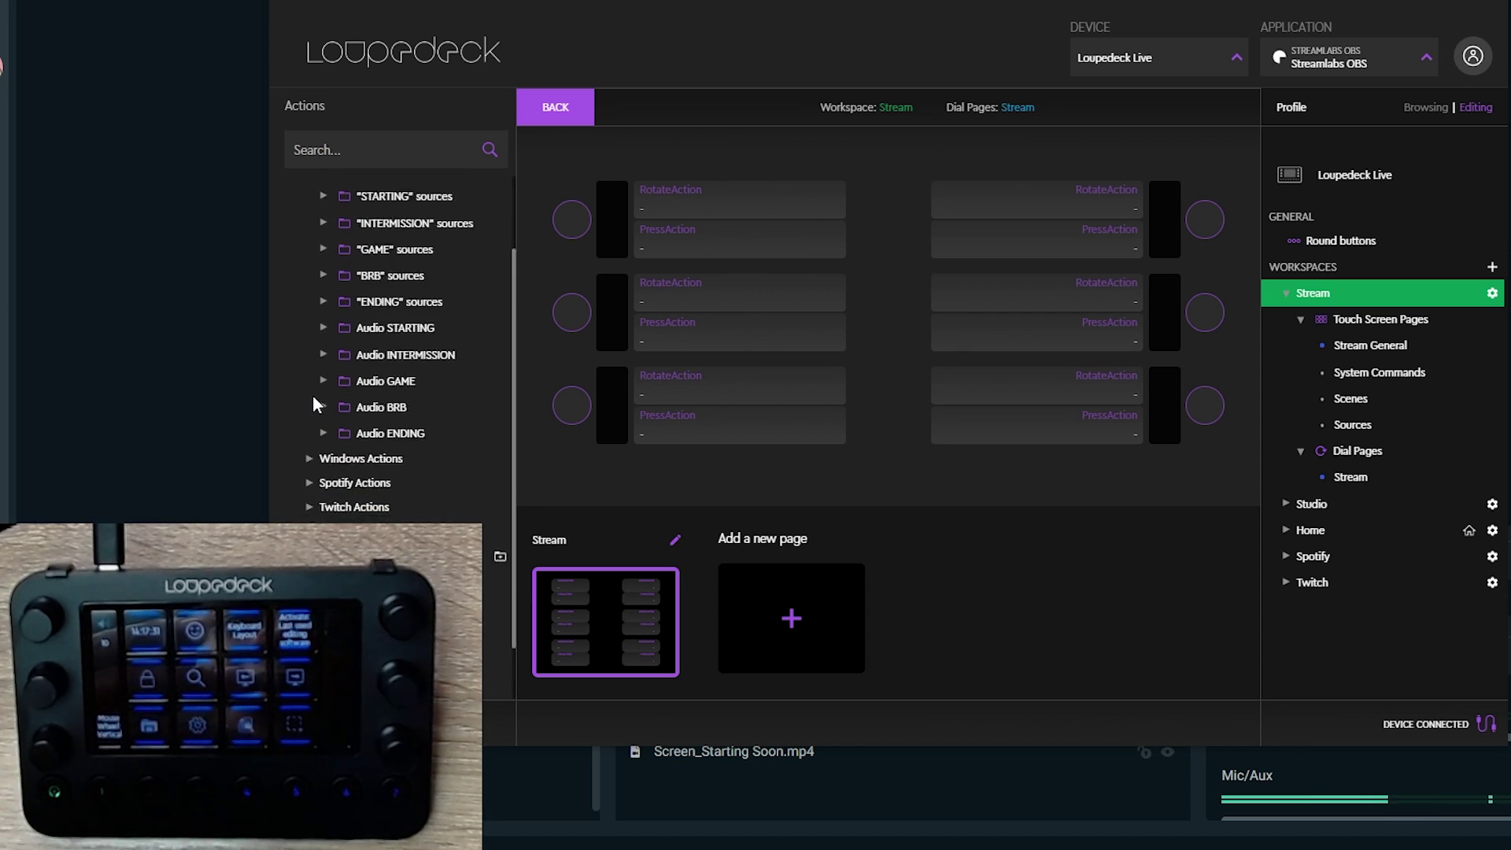
scroll(314, 405, down, 4)
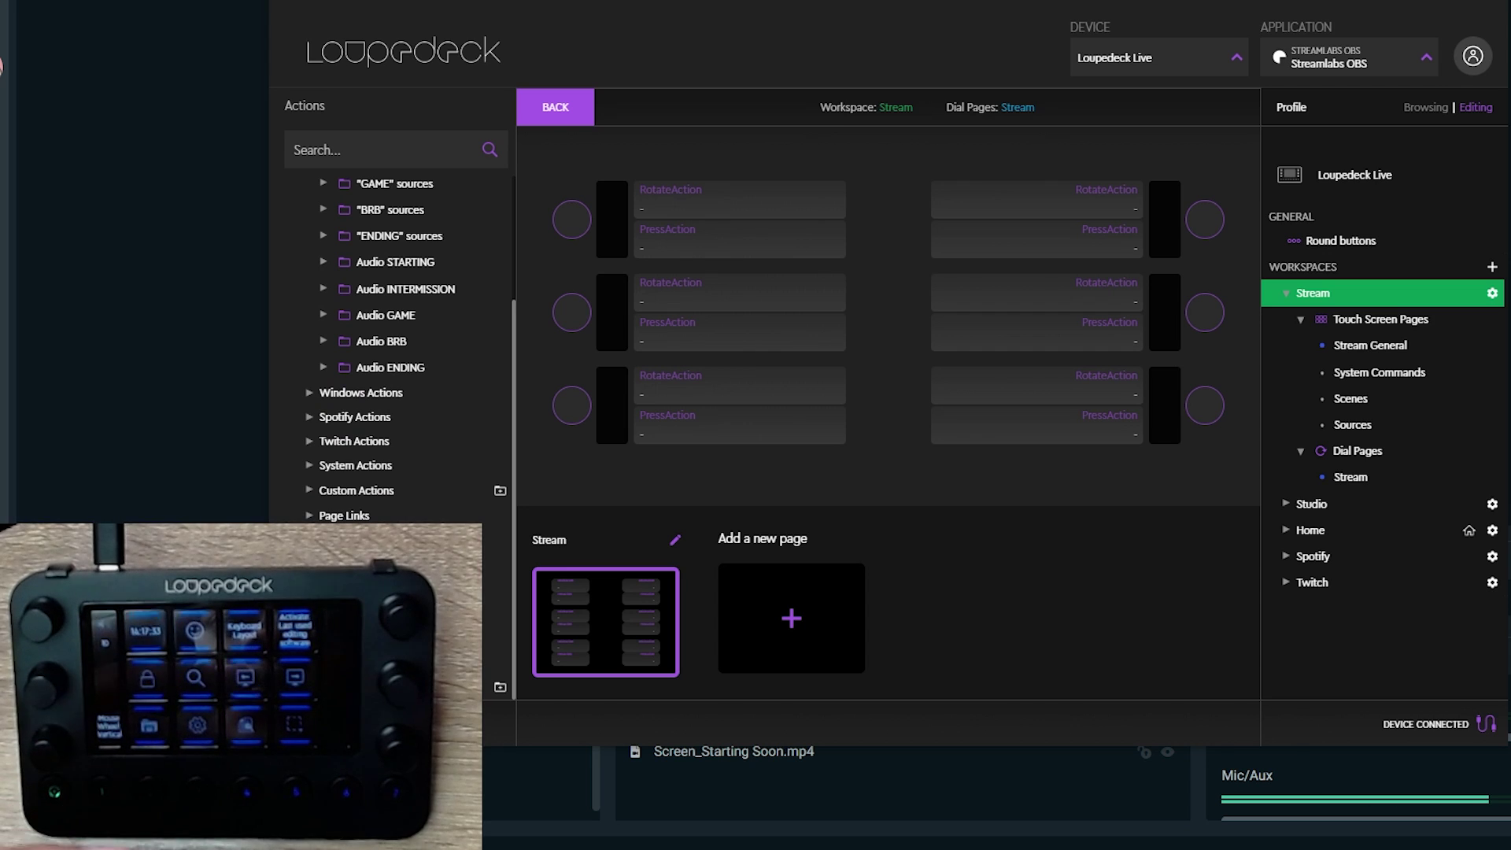
scroll(390, 355, down, 4)
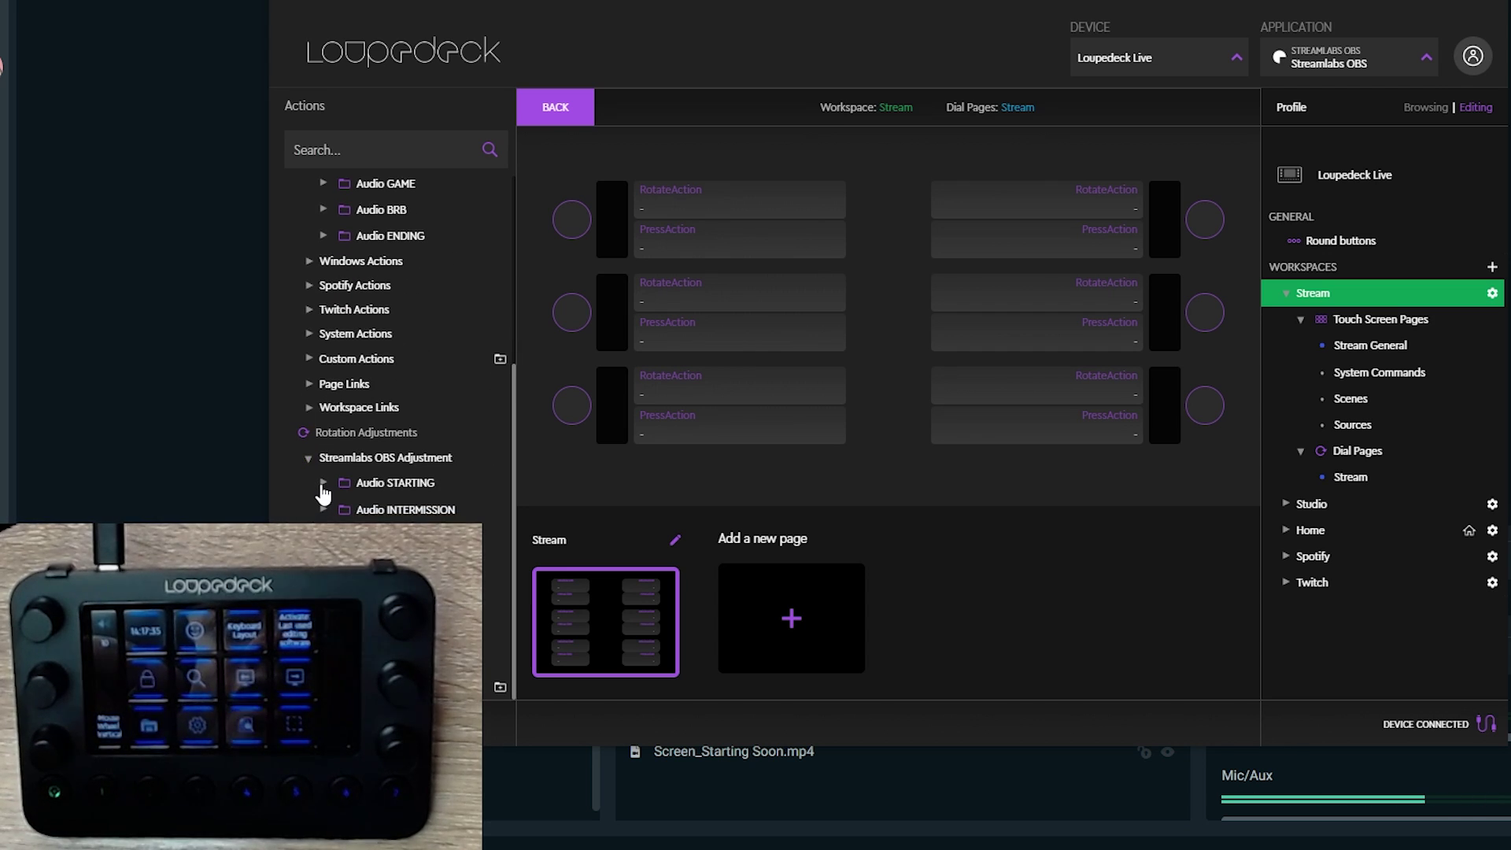
click(322, 484)
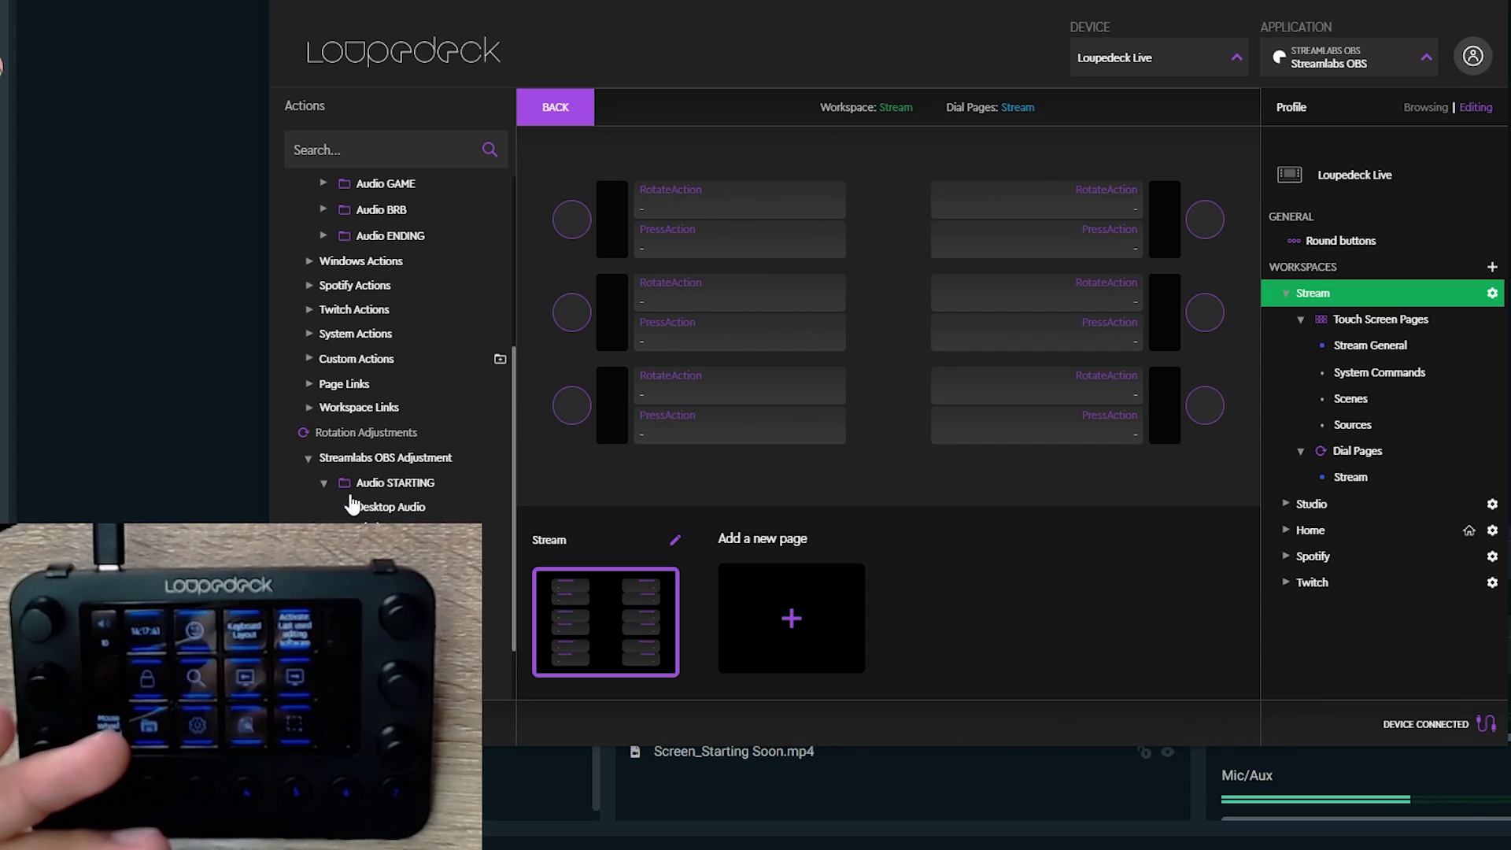
drag(375, 510, 678, 210)
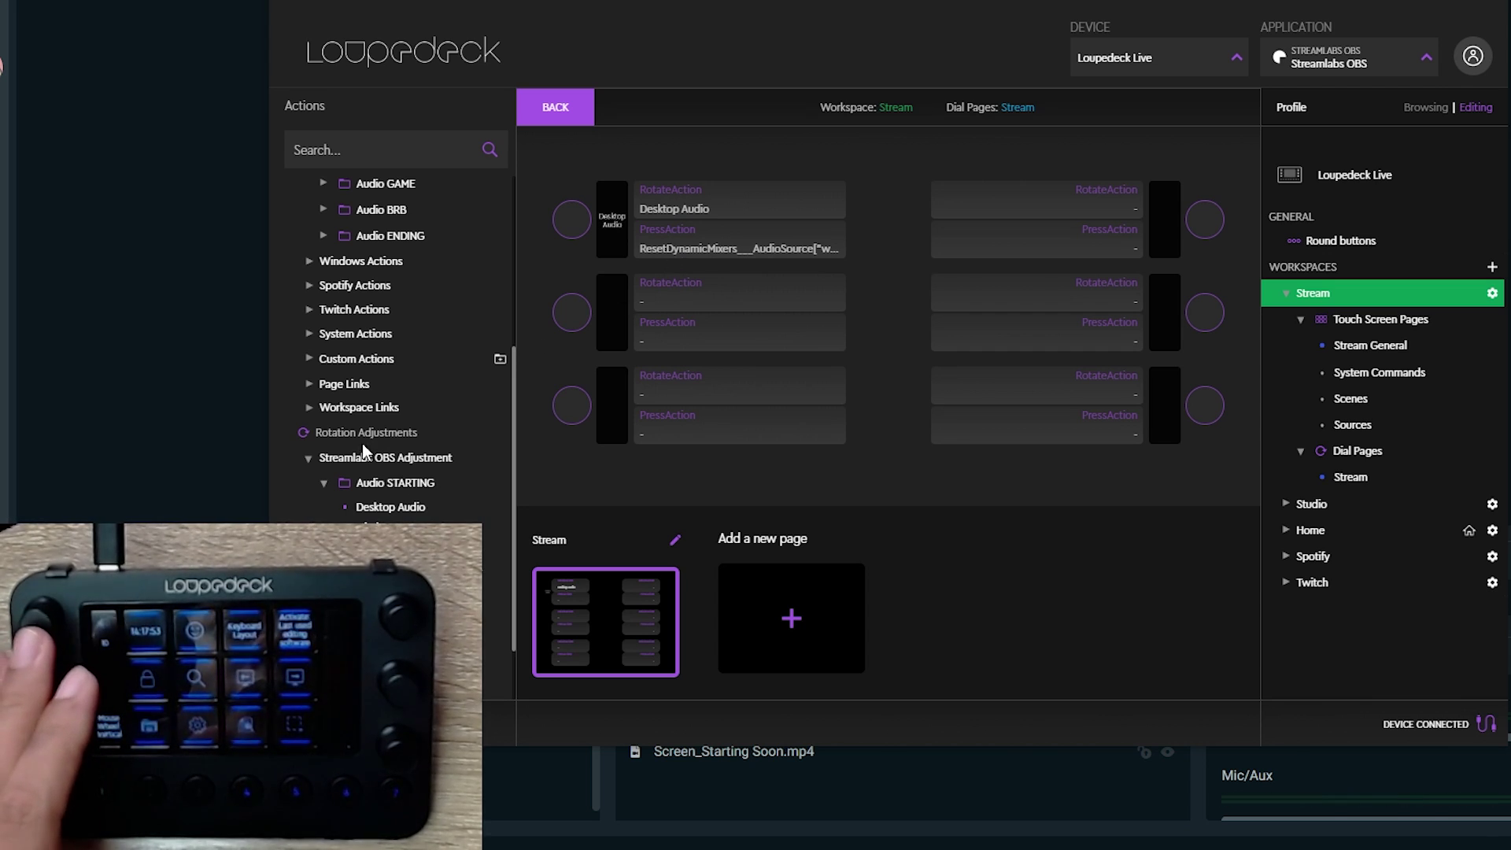
drag(378, 520, 691, 293)
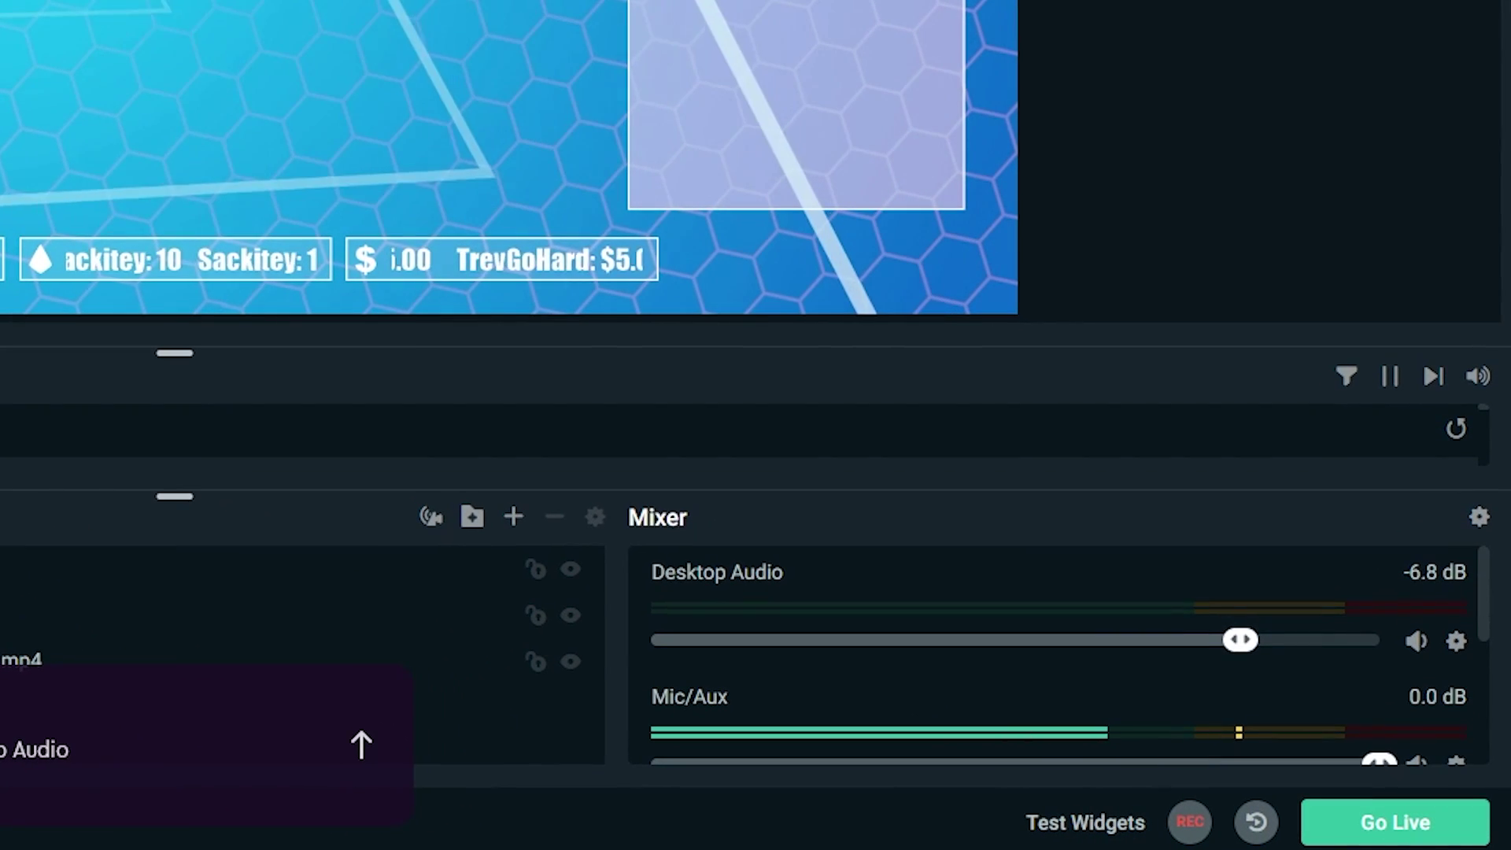
Step: Raise Desktop Audio, lower Mic/Aux in the mixer, and shrink the preview panel
drag(1240, 638, 1291, 639)
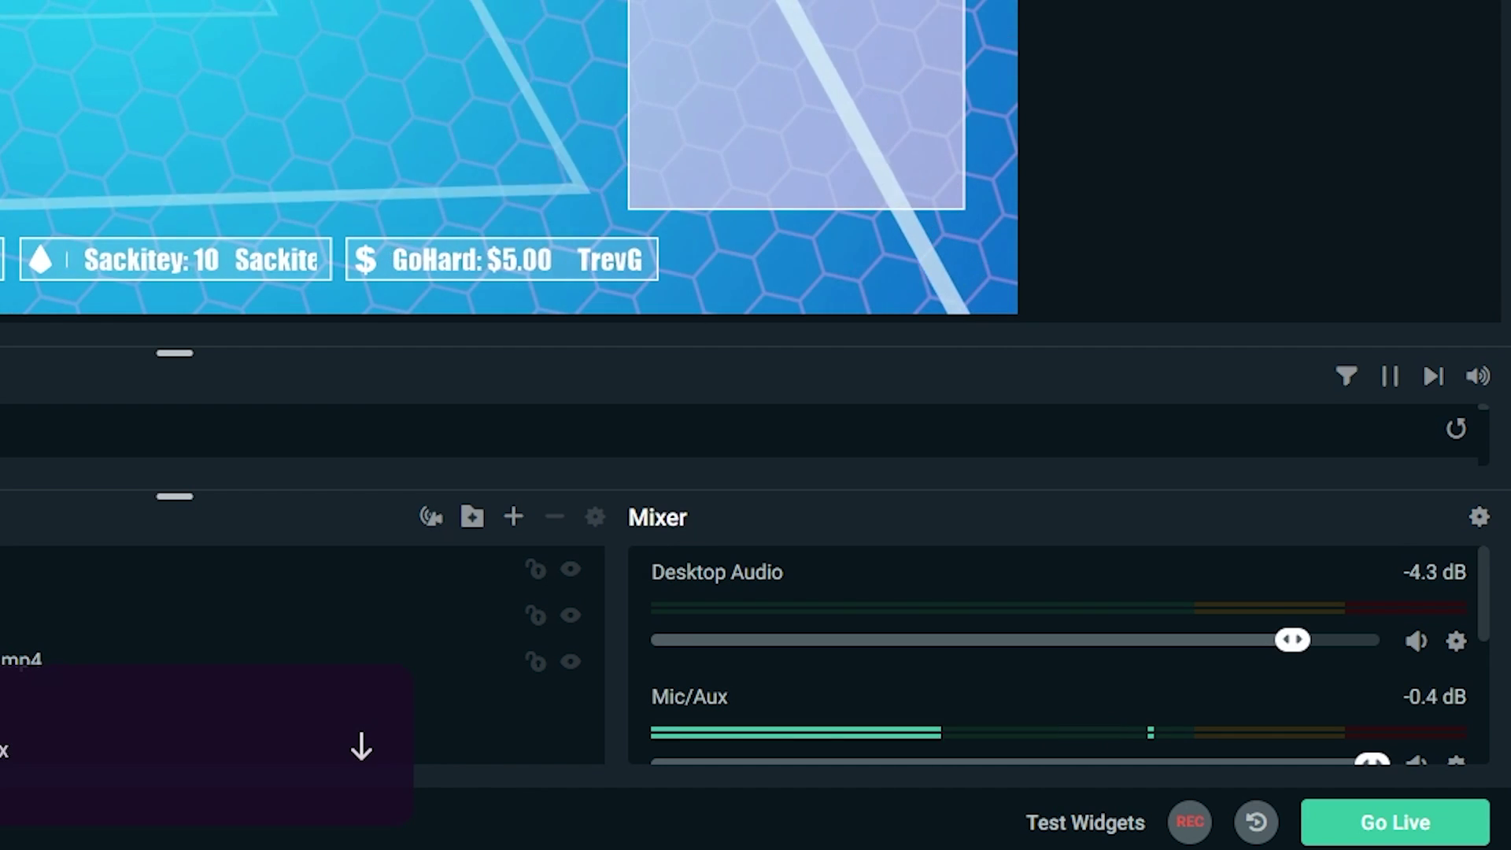
drag(1373, 763, 1140, 762)
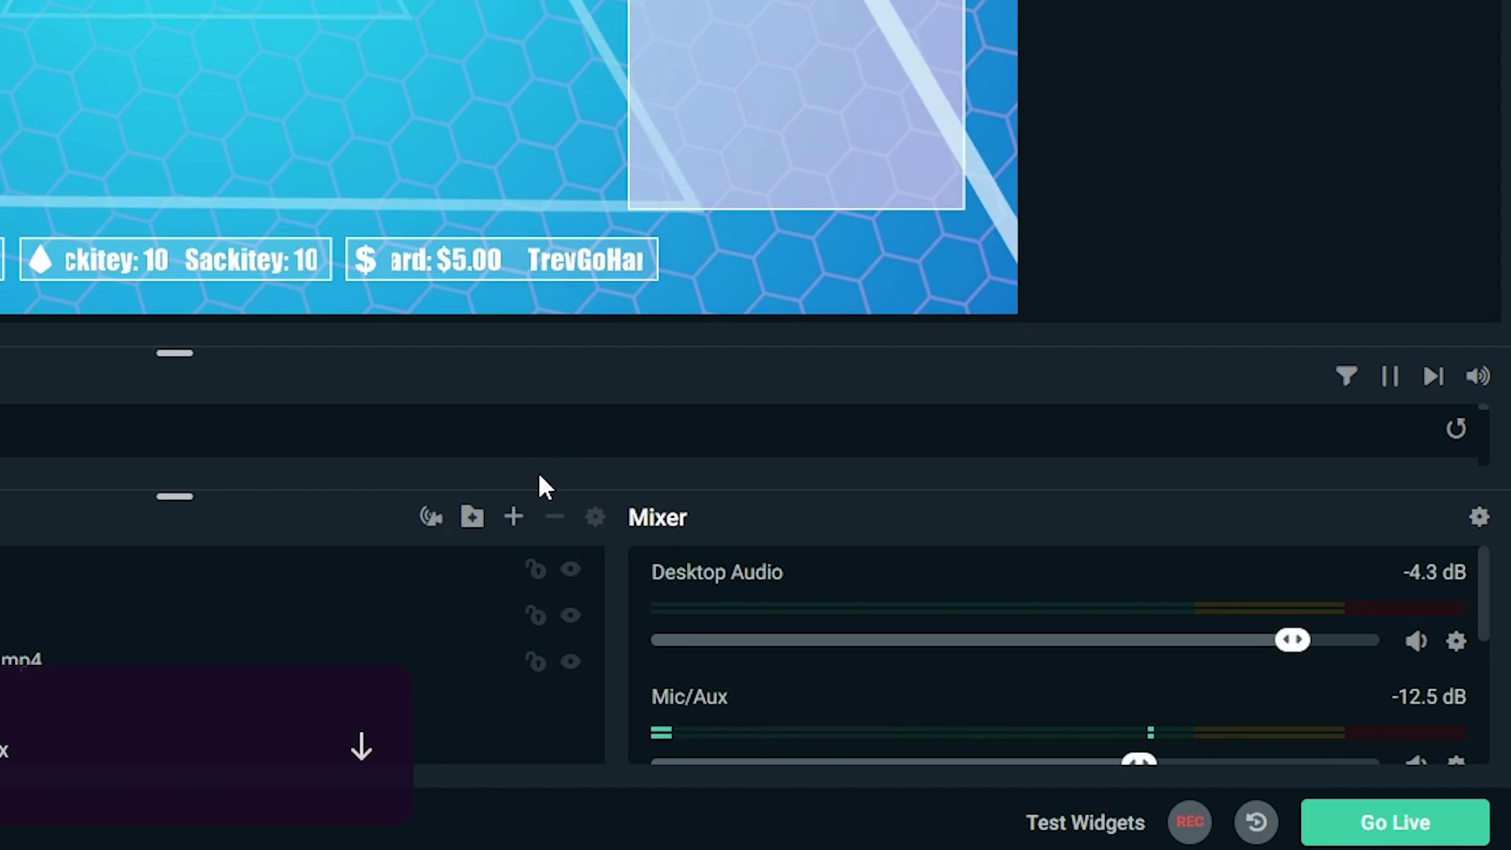
drag(539, 484, 479, 429)
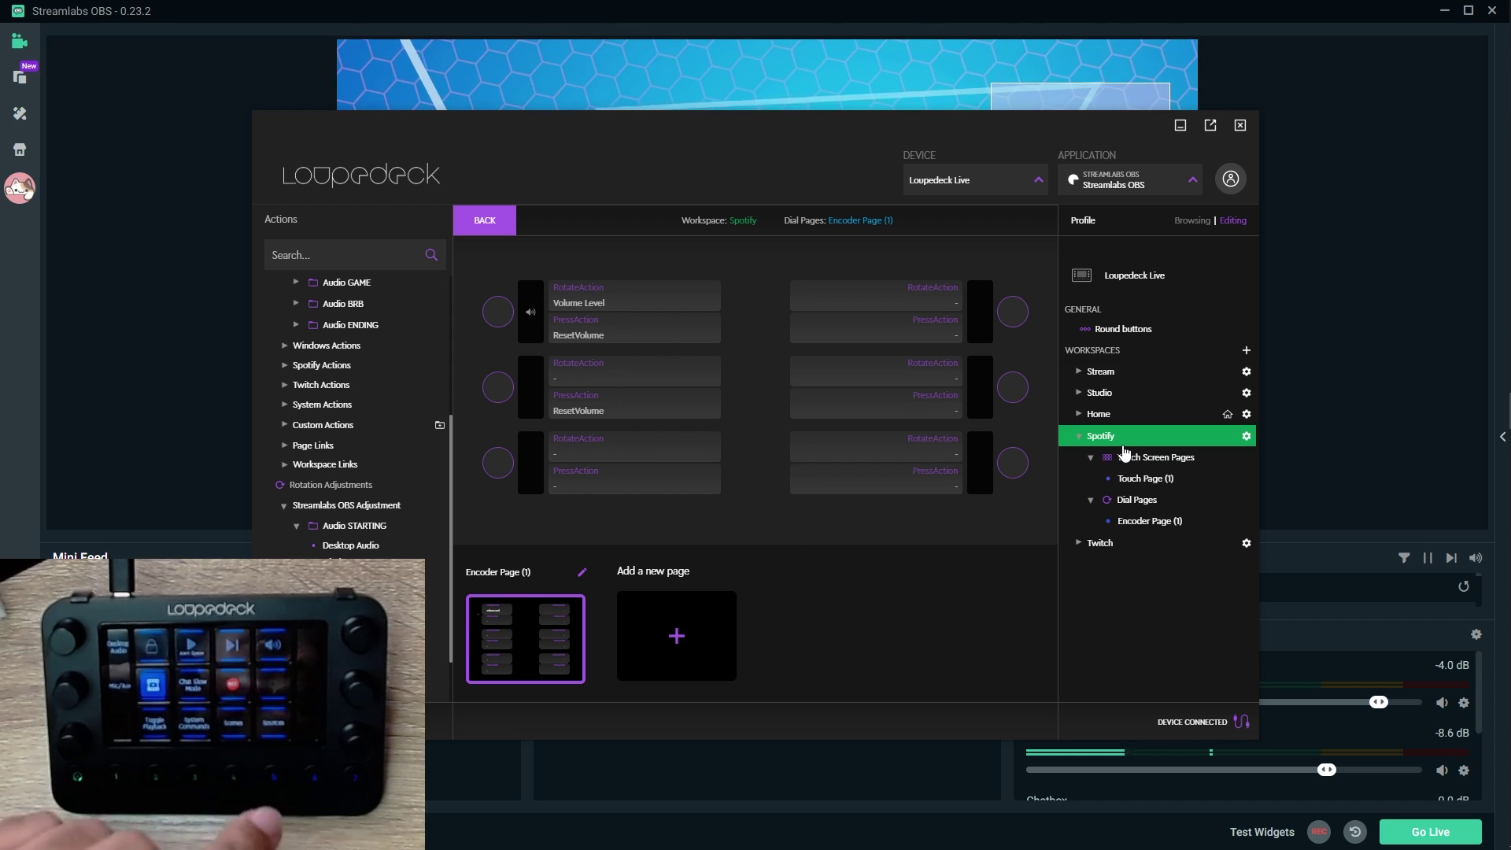
Step: Show the Spotify touch page and list the Spotify playback actions
click(1128, 476)
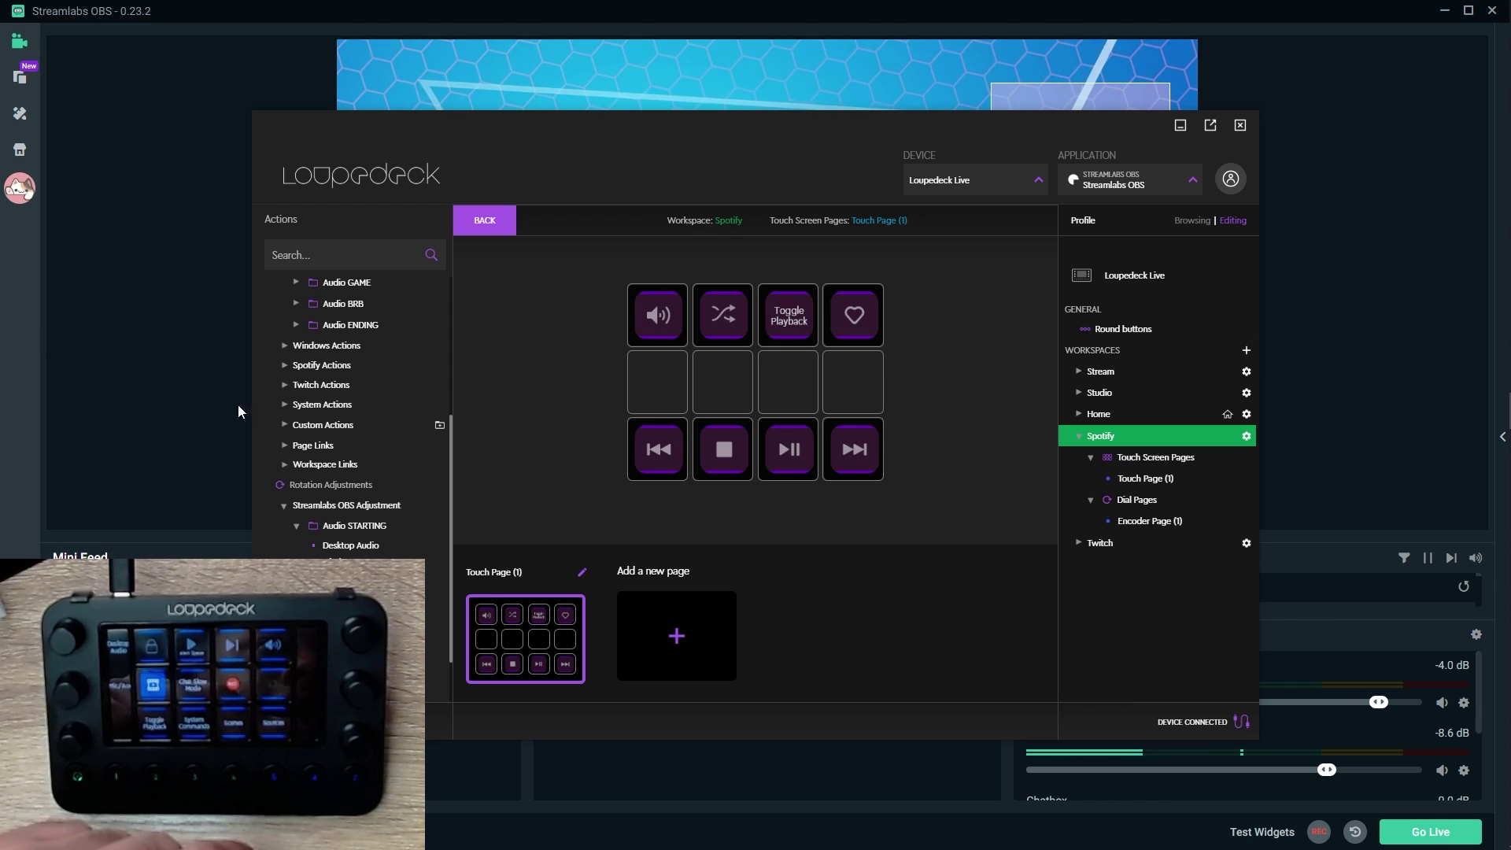
click(284, 364)
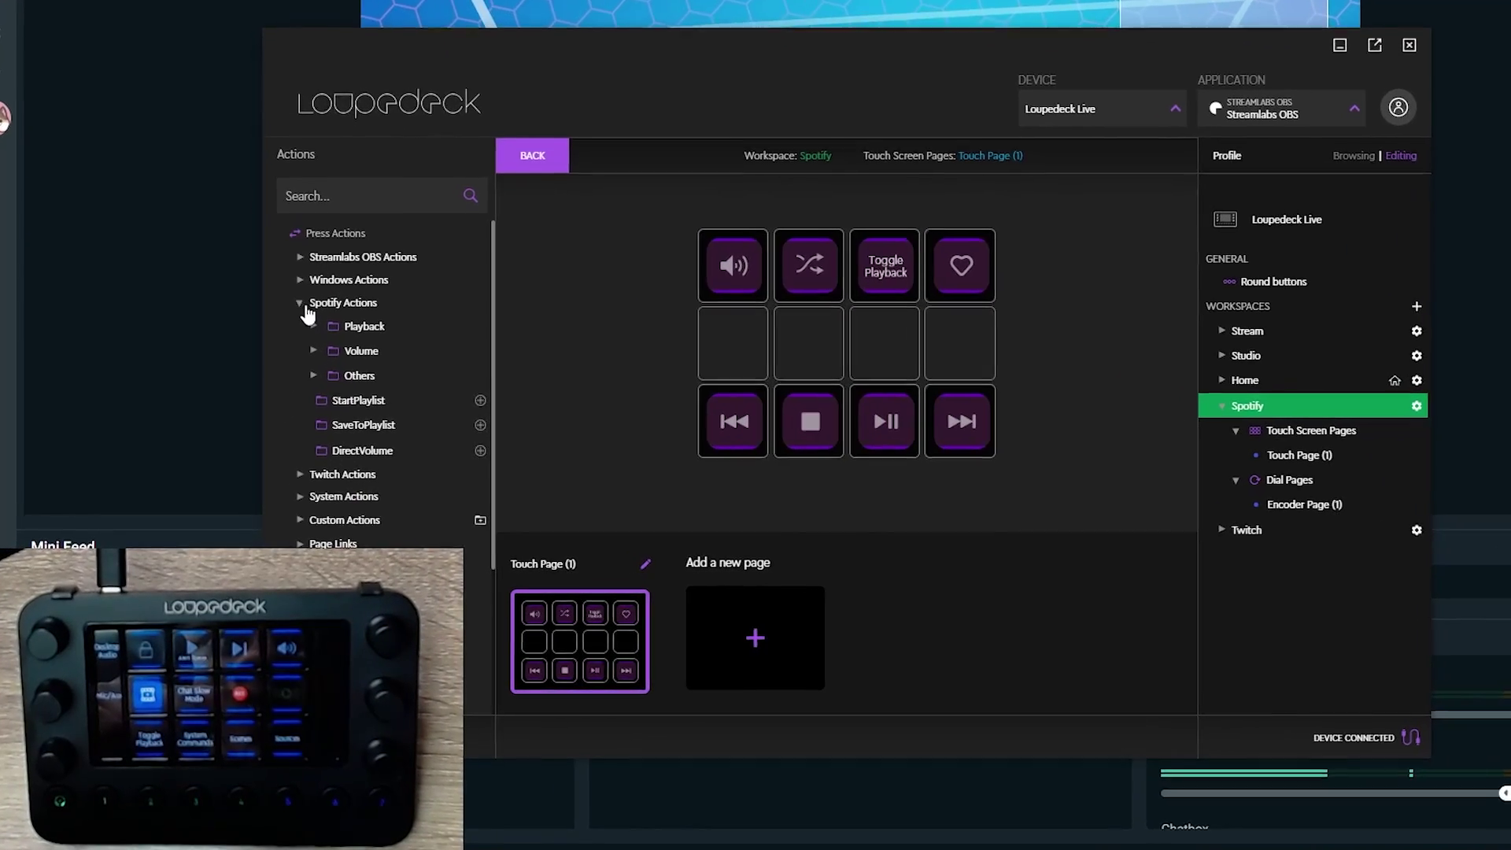
click(321, 311)
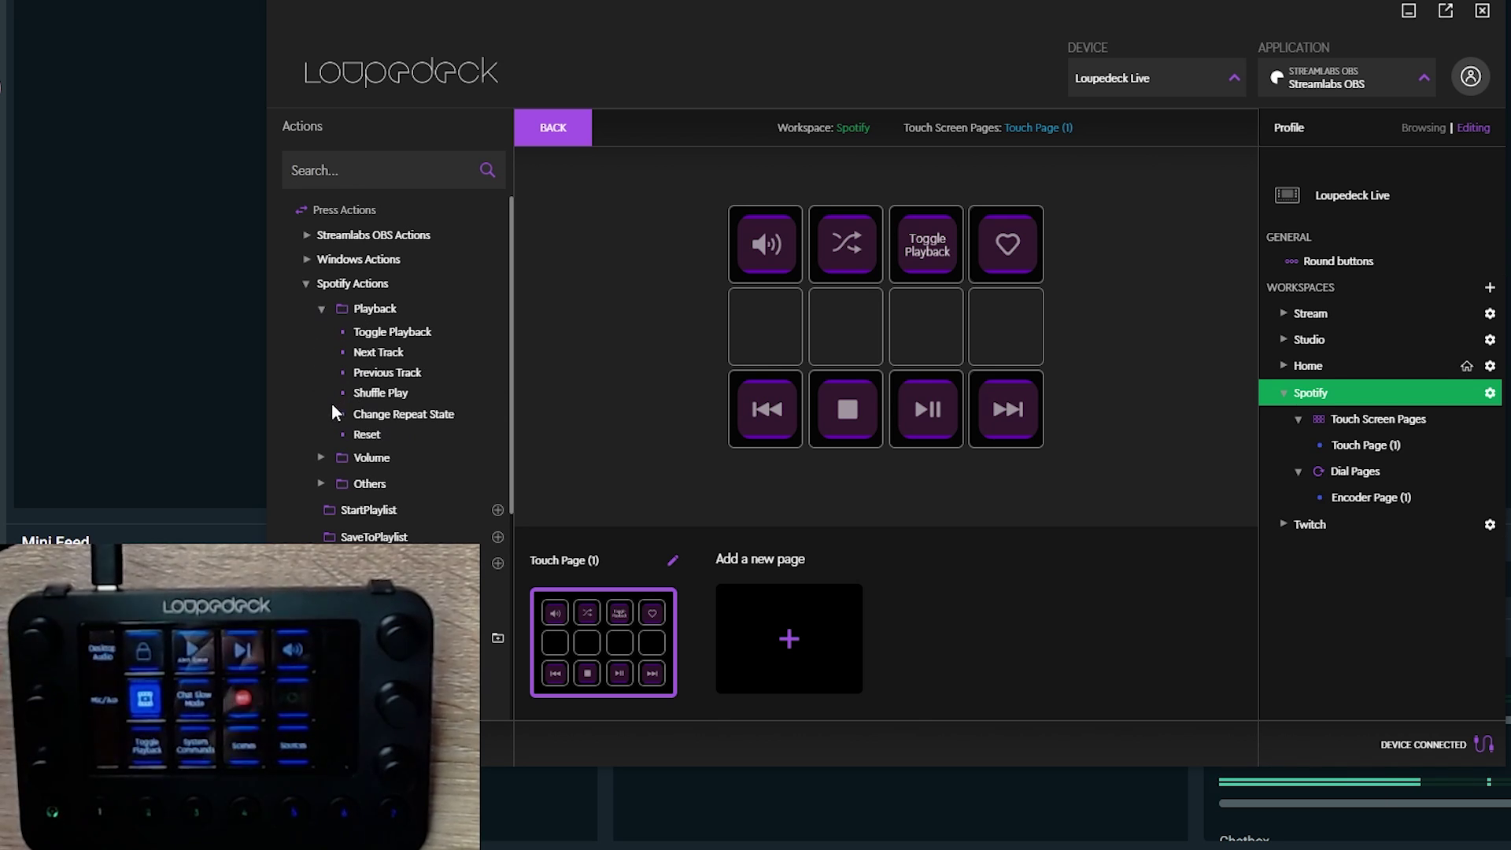
scroll(333, 403, down, 2)
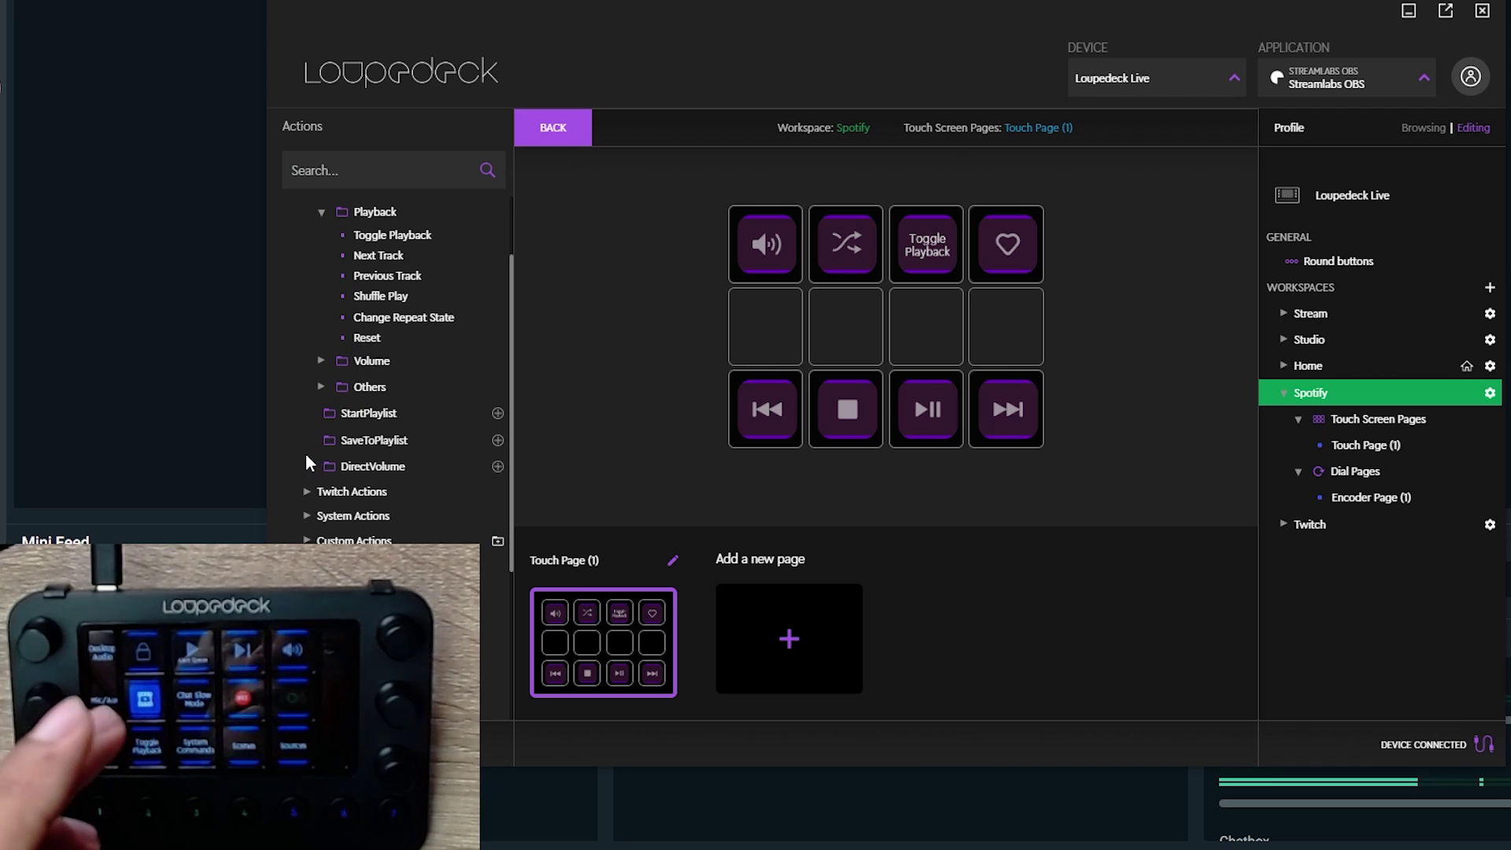
scroll(312, 459, down, 2)
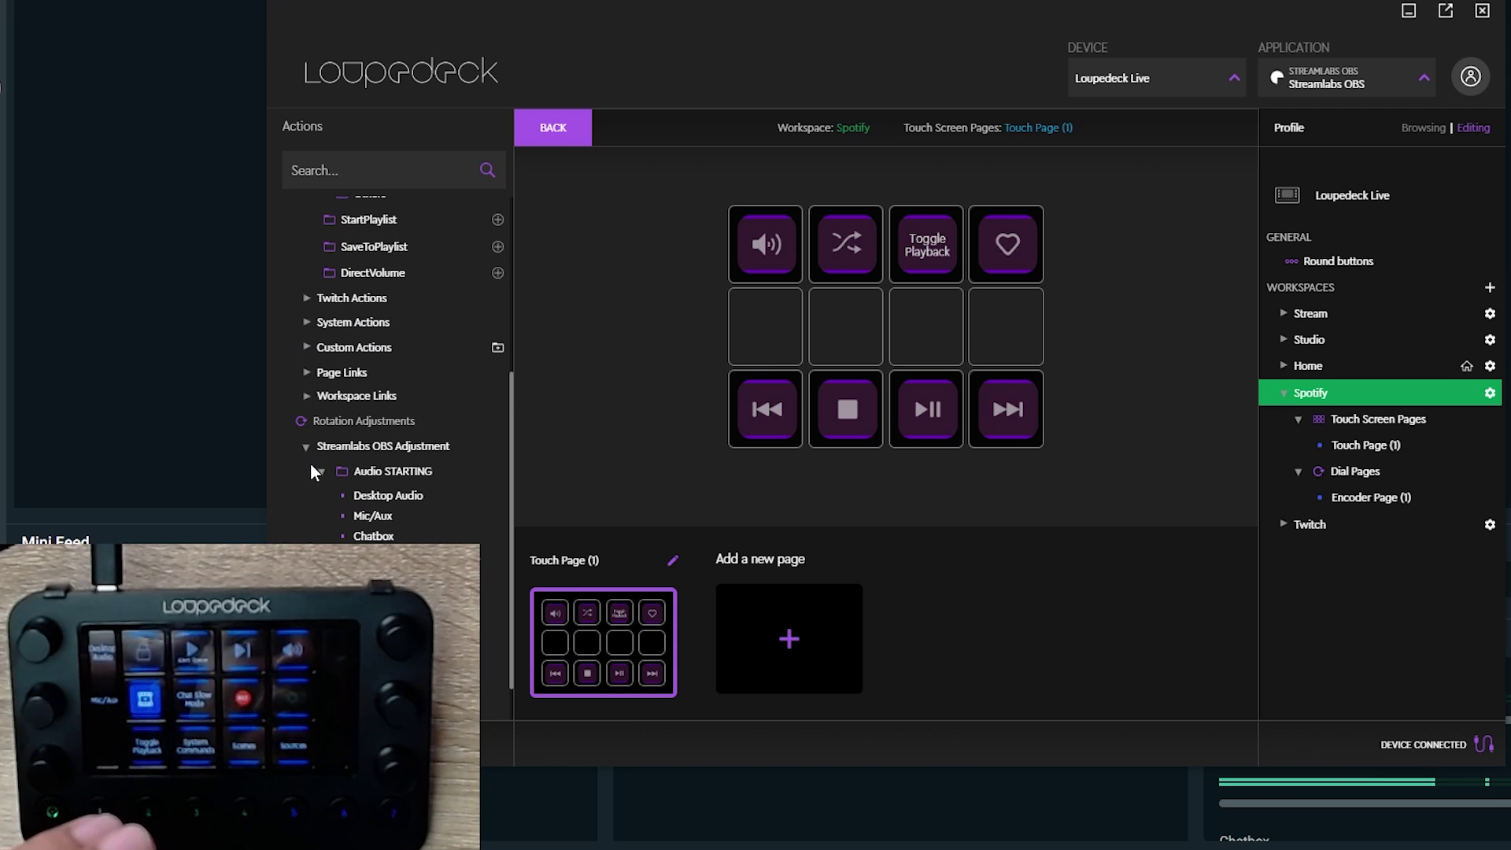
scroll(311, 463, down, 1)
scroll(290, 399, up, 3)
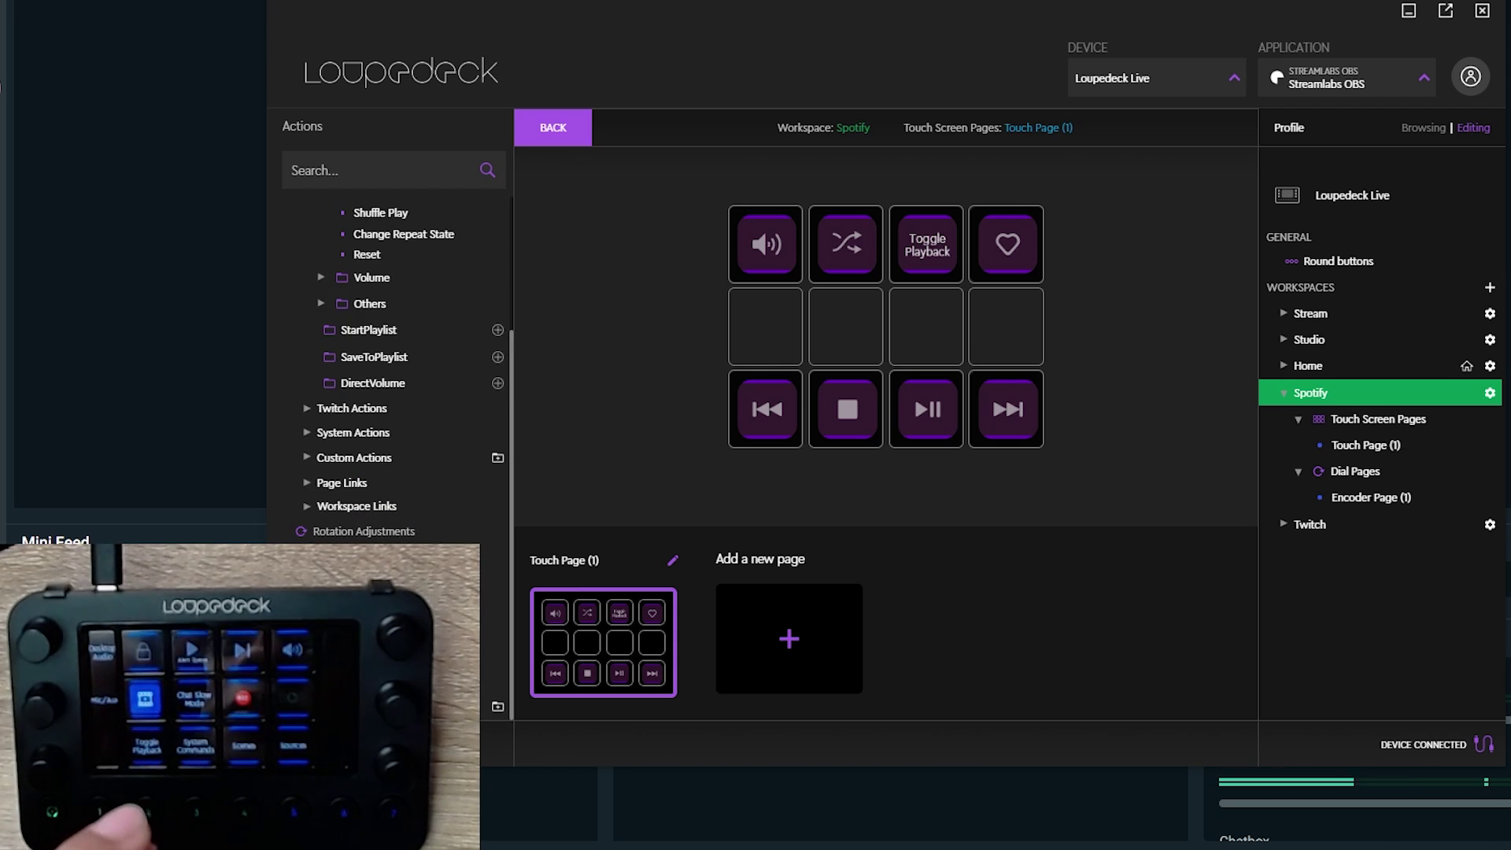
scroll(289, 398, down, 1)
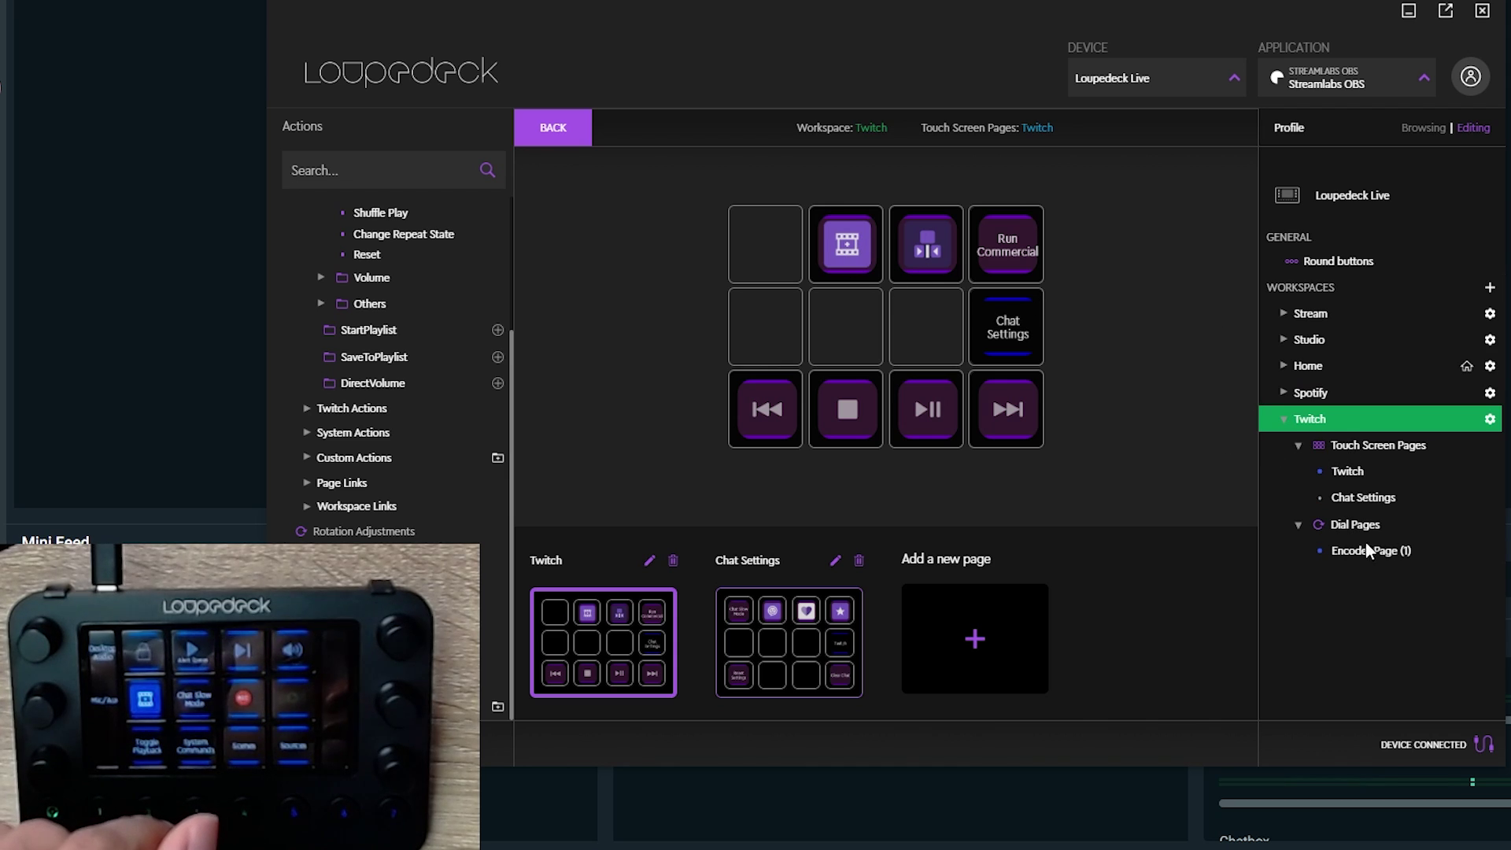
Step: Review Encoder Page (1) of the Twitch dials, then go back to the device overview
click(1348, 552)
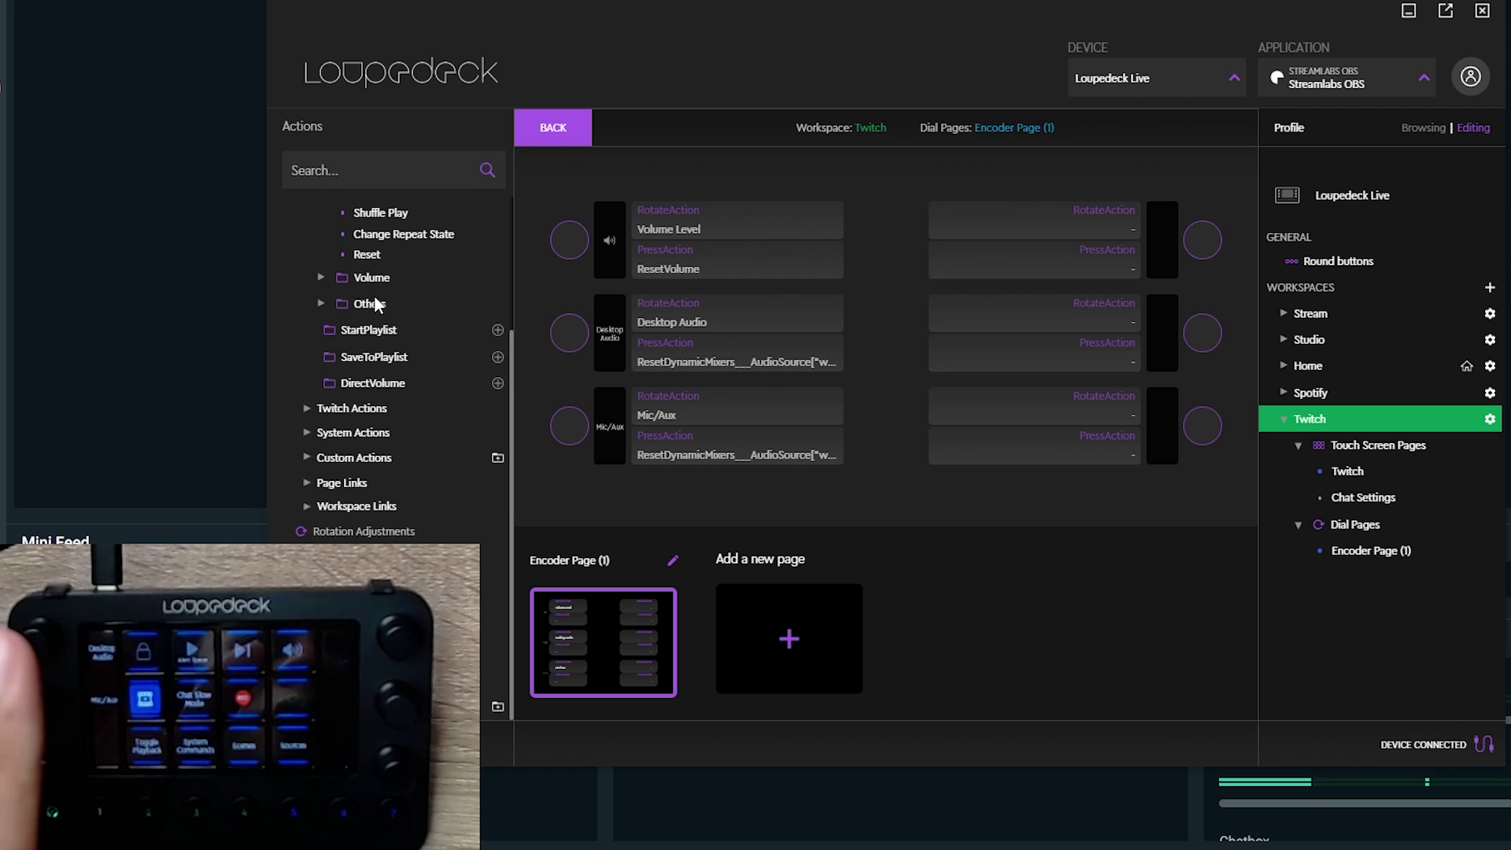
scroll(376, 304, up, 3)
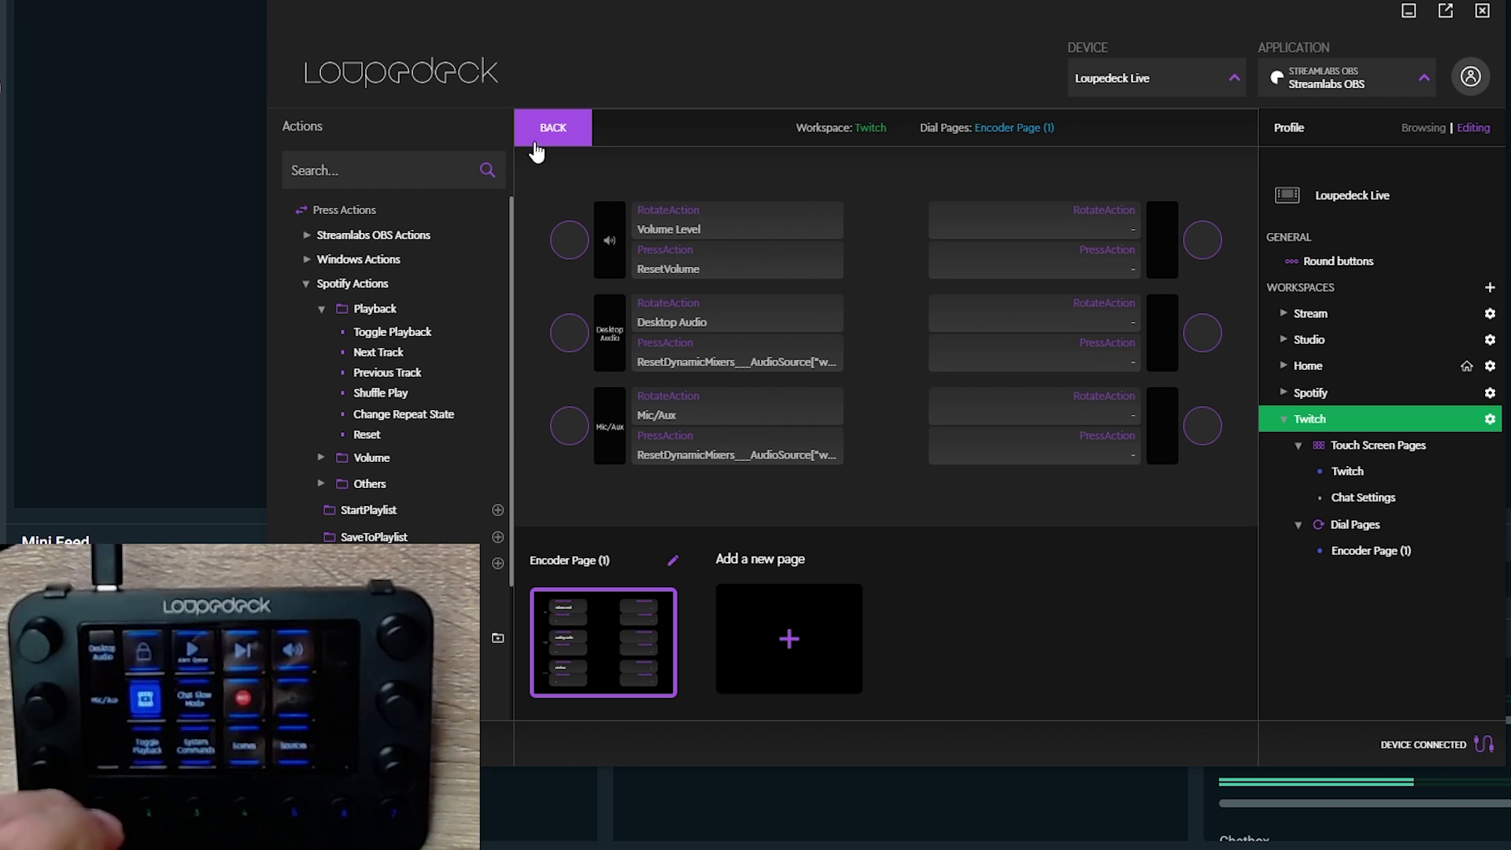
click(538, 143)
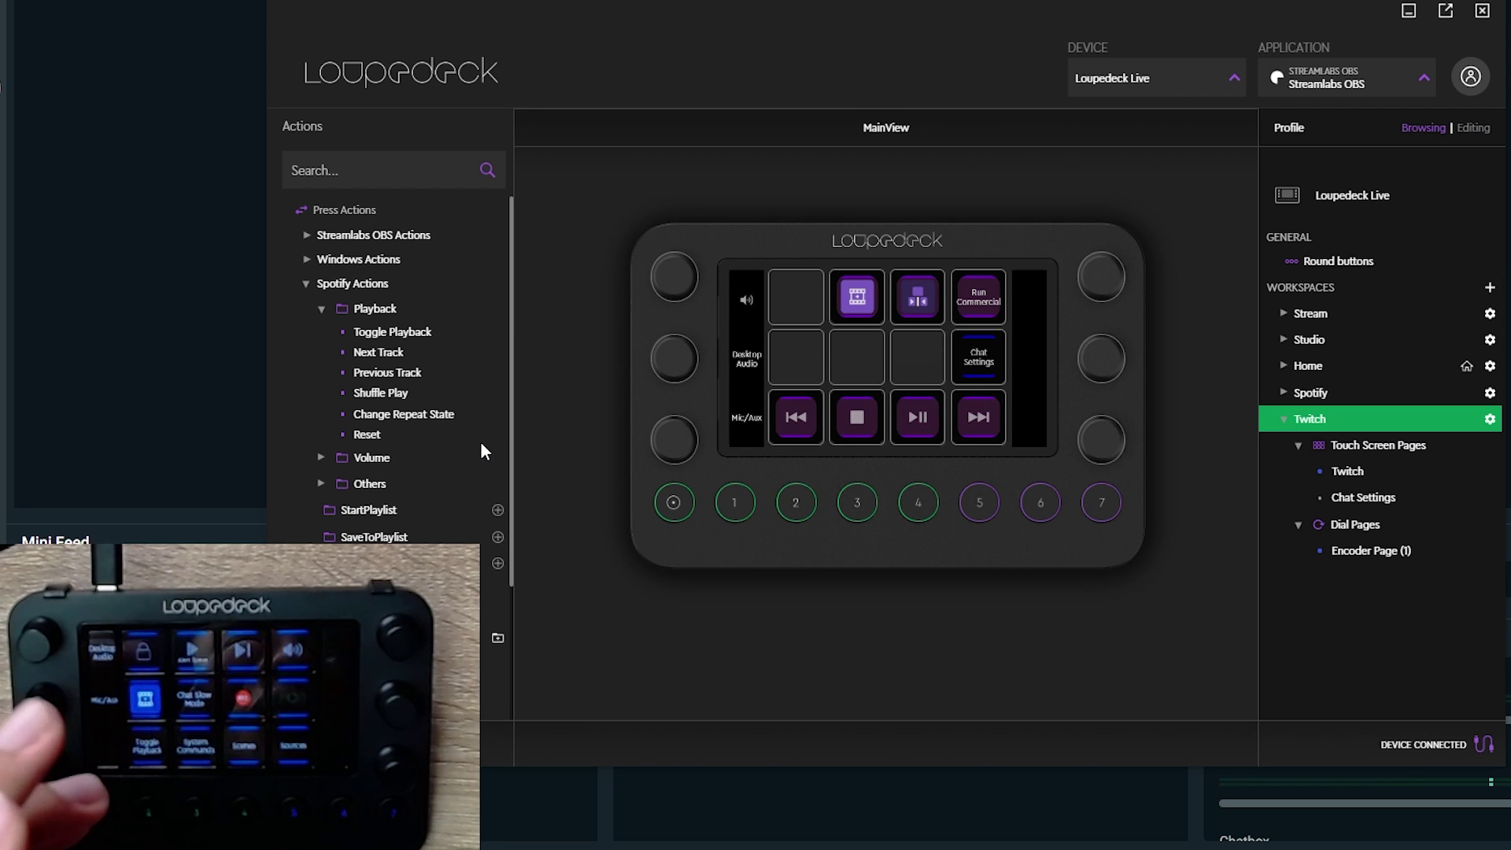
scroll(481, 449, down, 3)
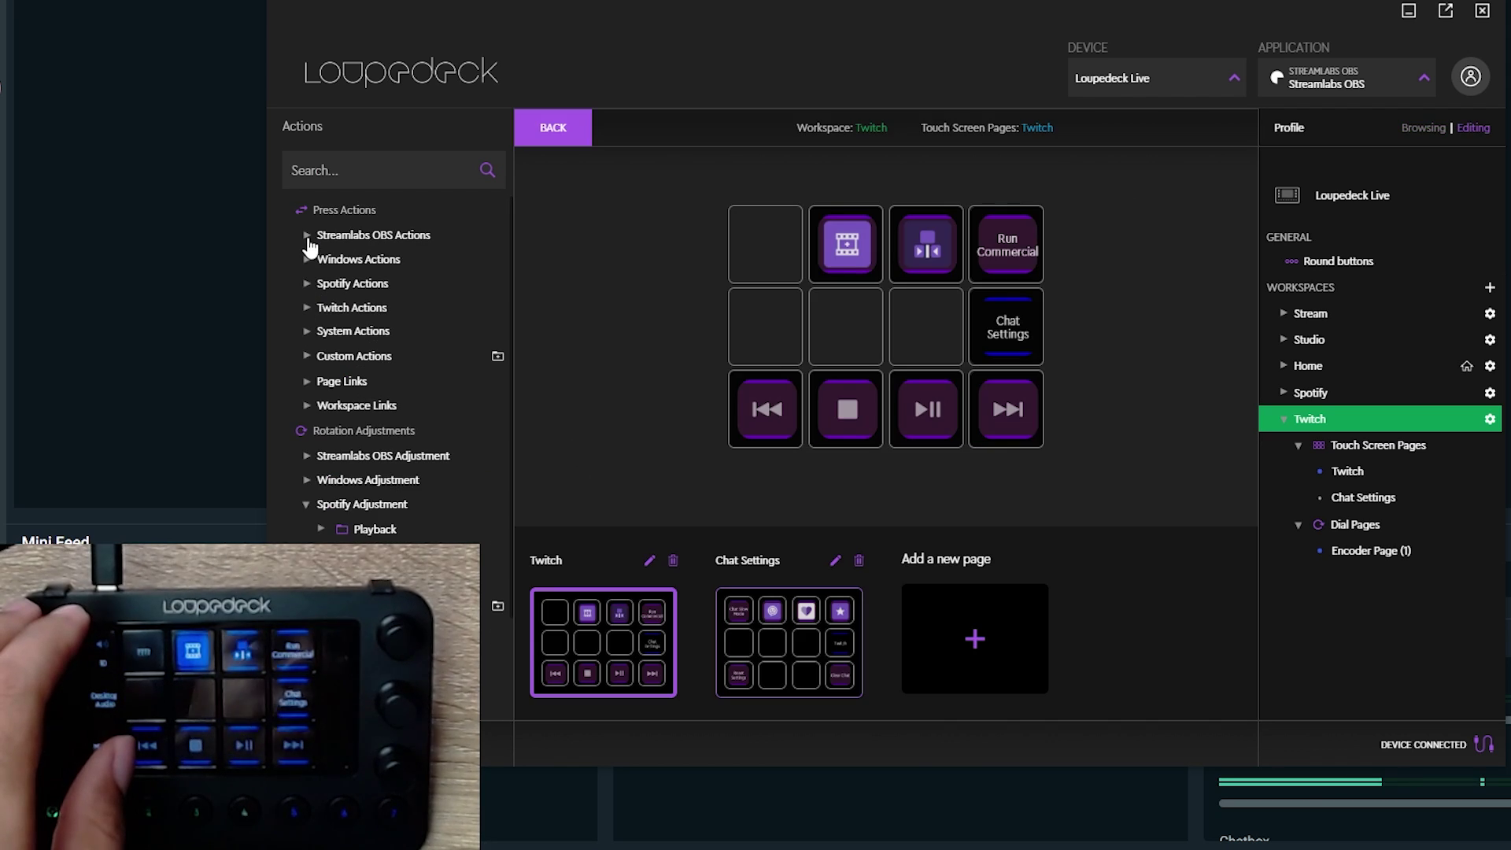
Step: Place the Streamlabs OBS INTERMISSION scene switch on the Twitch page's top-left touch button
click(309, 236)
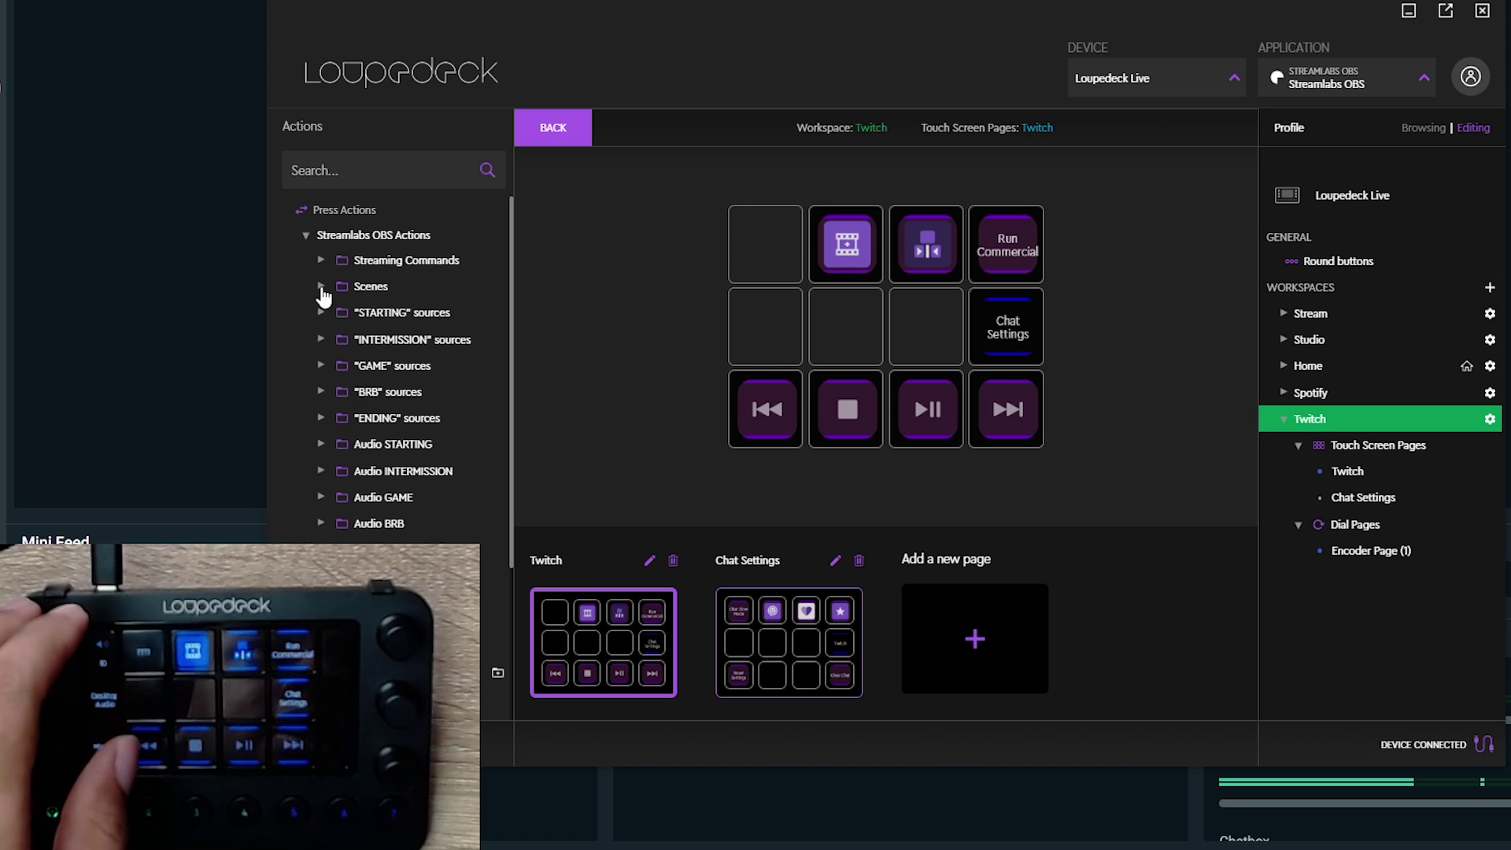
click(325, 341)
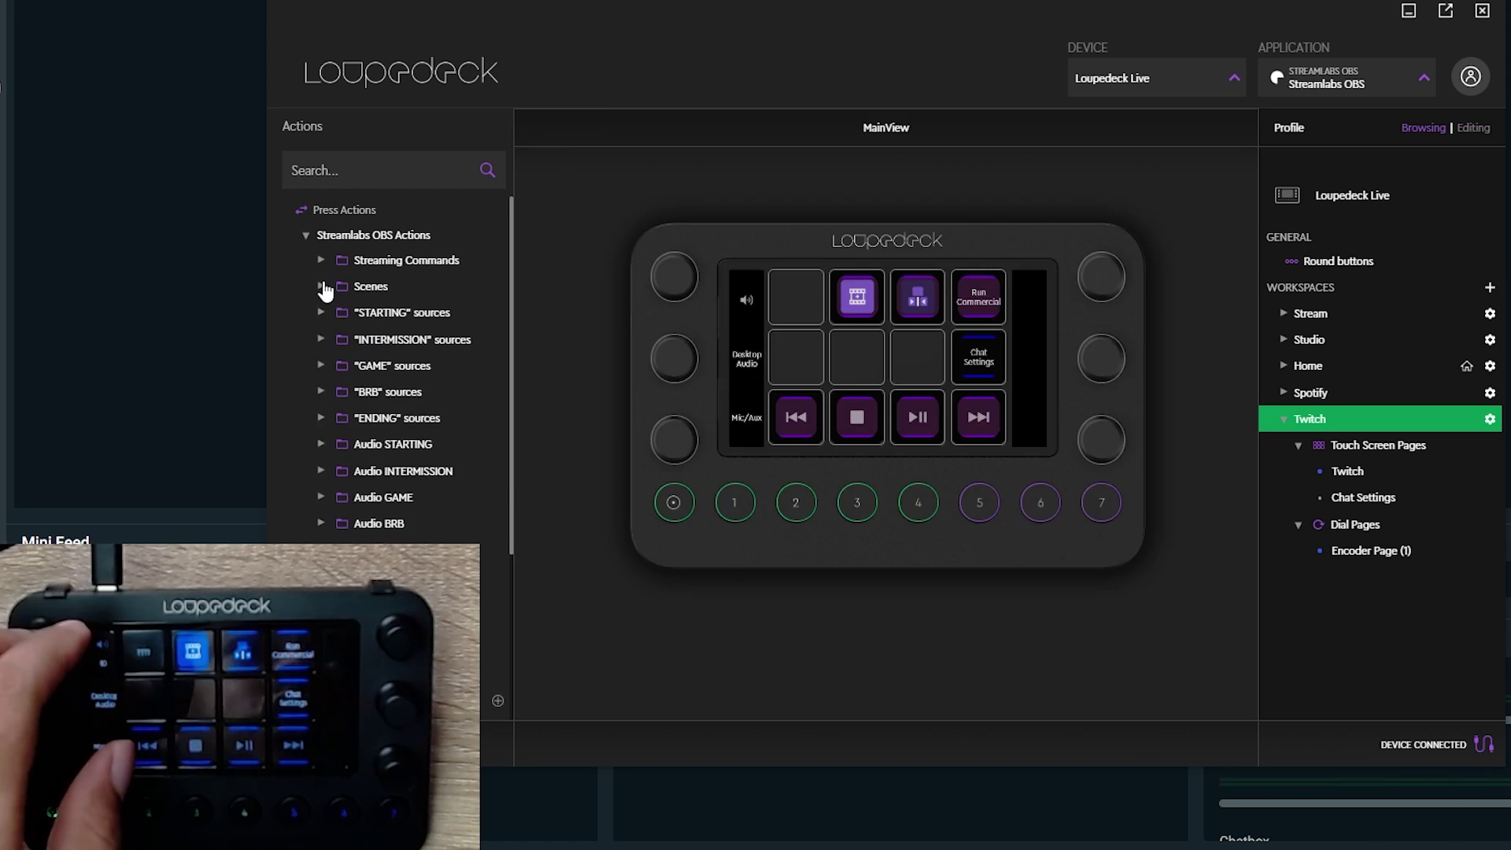
click(322, 286)
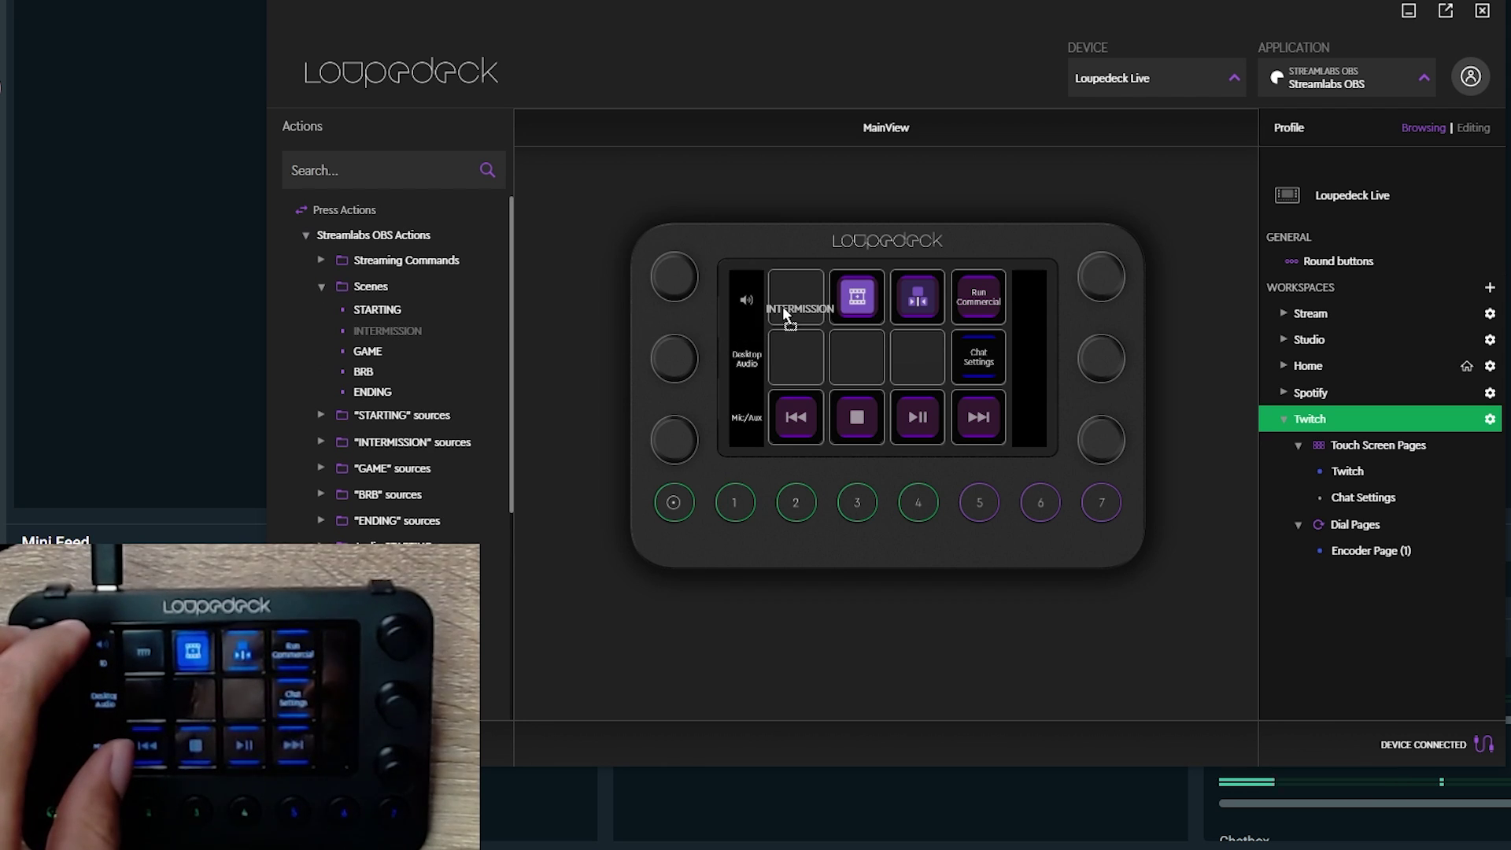
drag(782, 305, 783, 306)
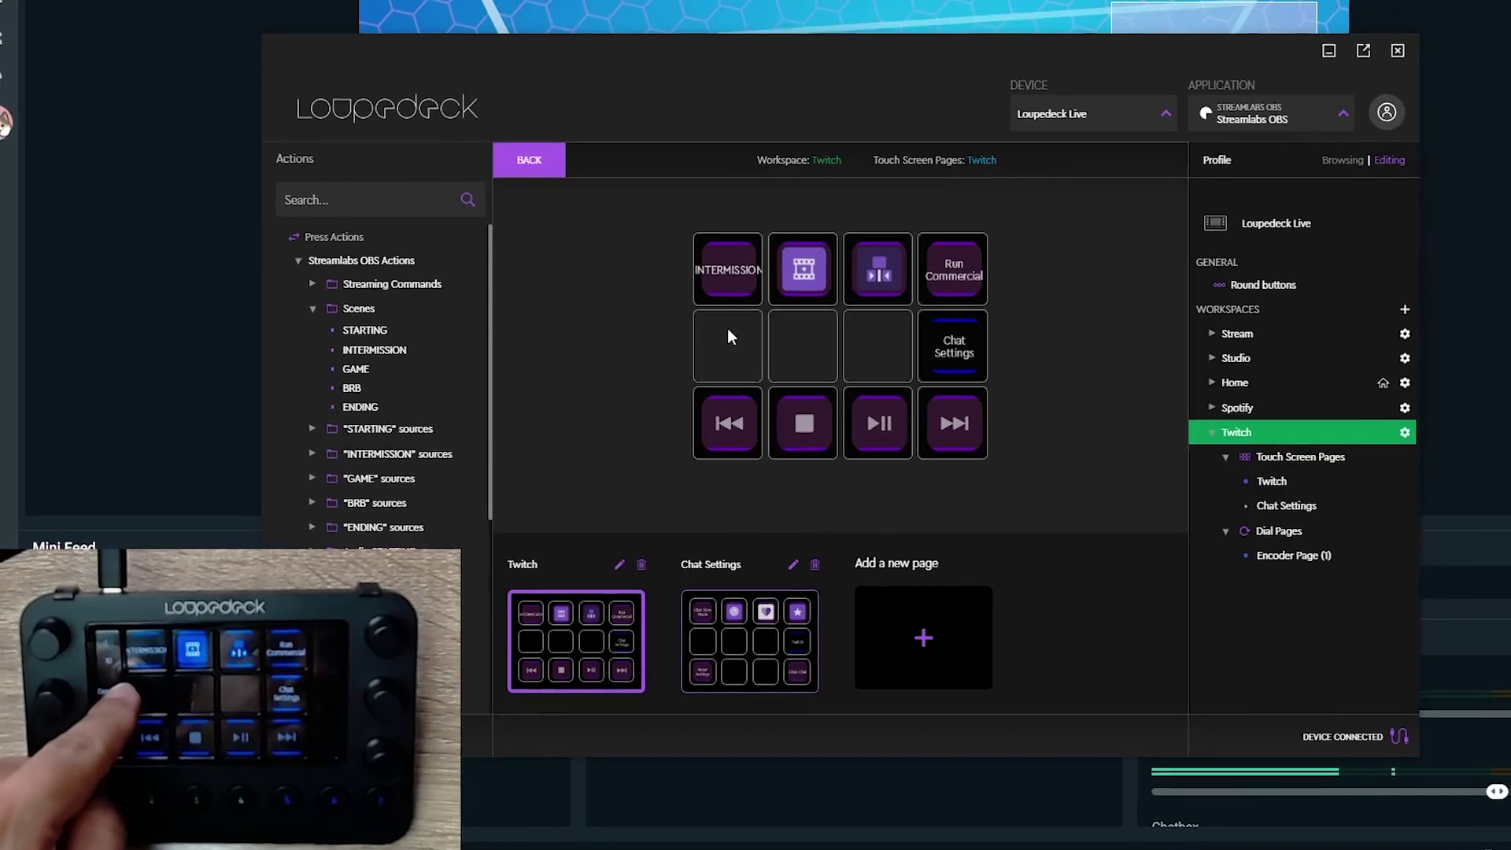